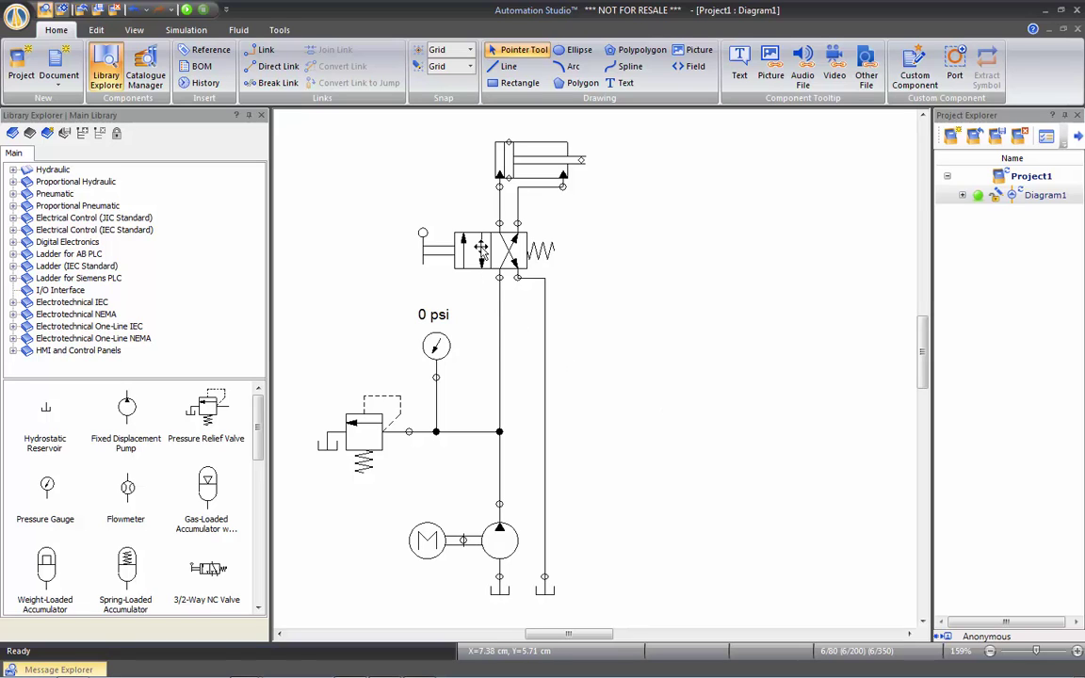
Open the valve's Technical Specifications, review the left position's spool choices, and select its left actuator section
double_click(481, 247)
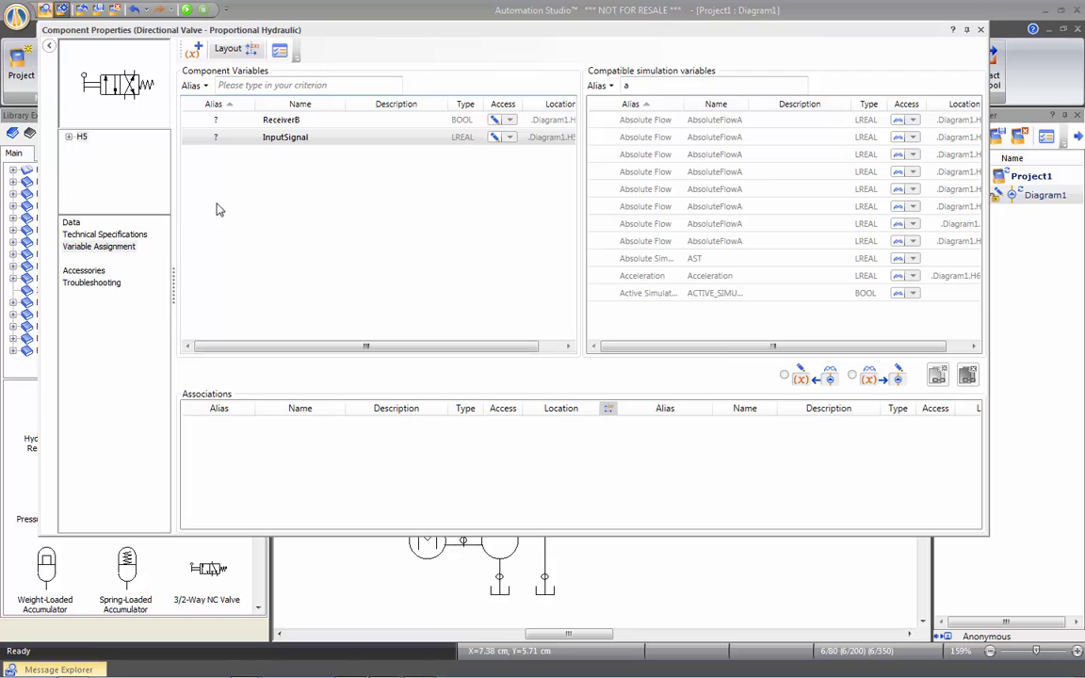
left_click(120, 233)
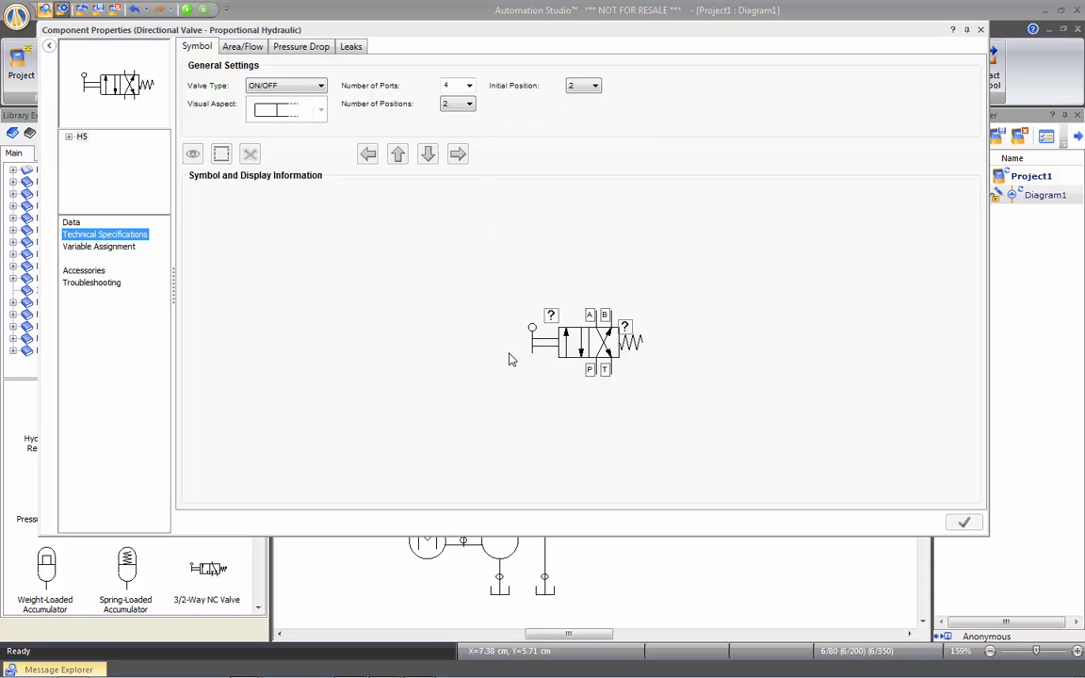
left_click(574, 346)
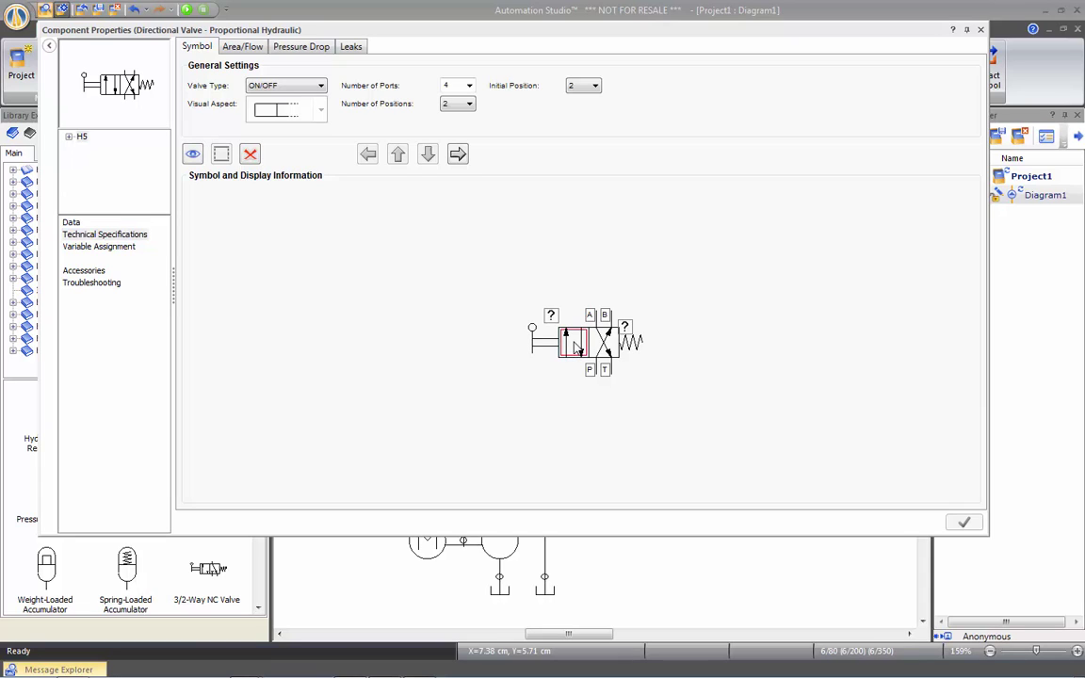
double_click(573, 346)
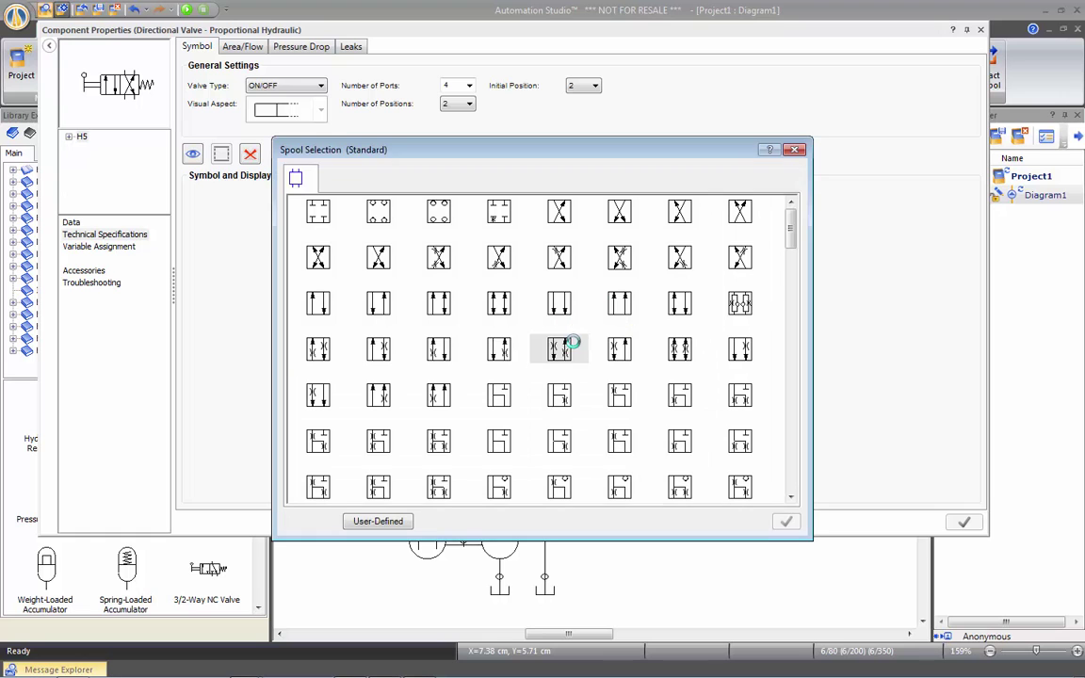
left_click_drag(791, 231, 789, 493)
left_click(795, 150)
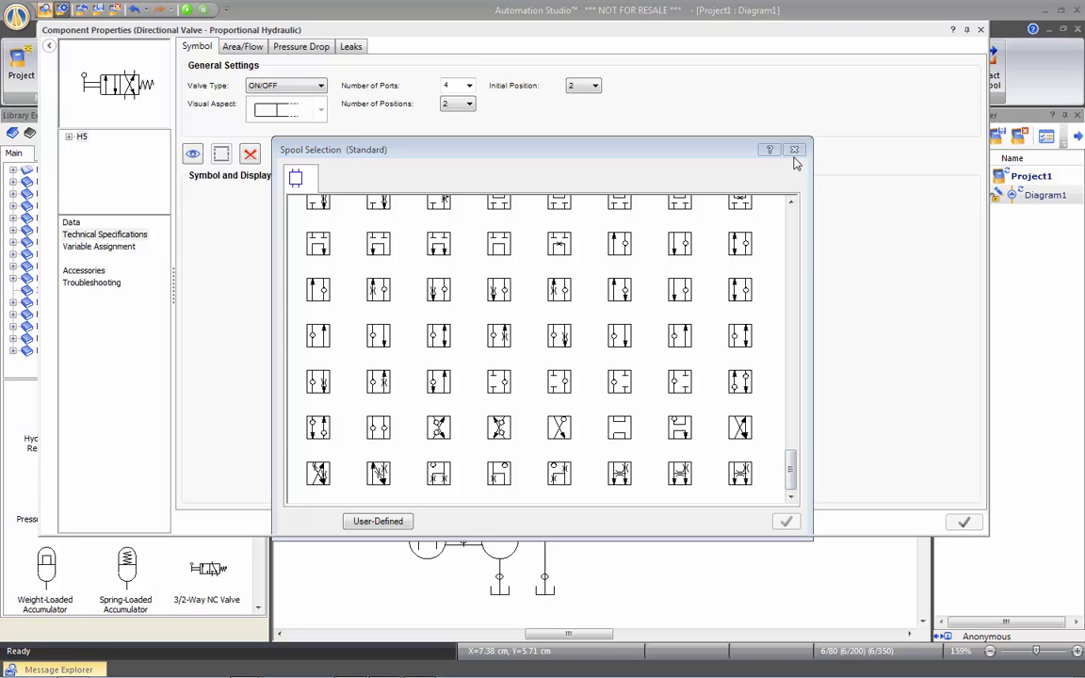
left_click(540, 345)
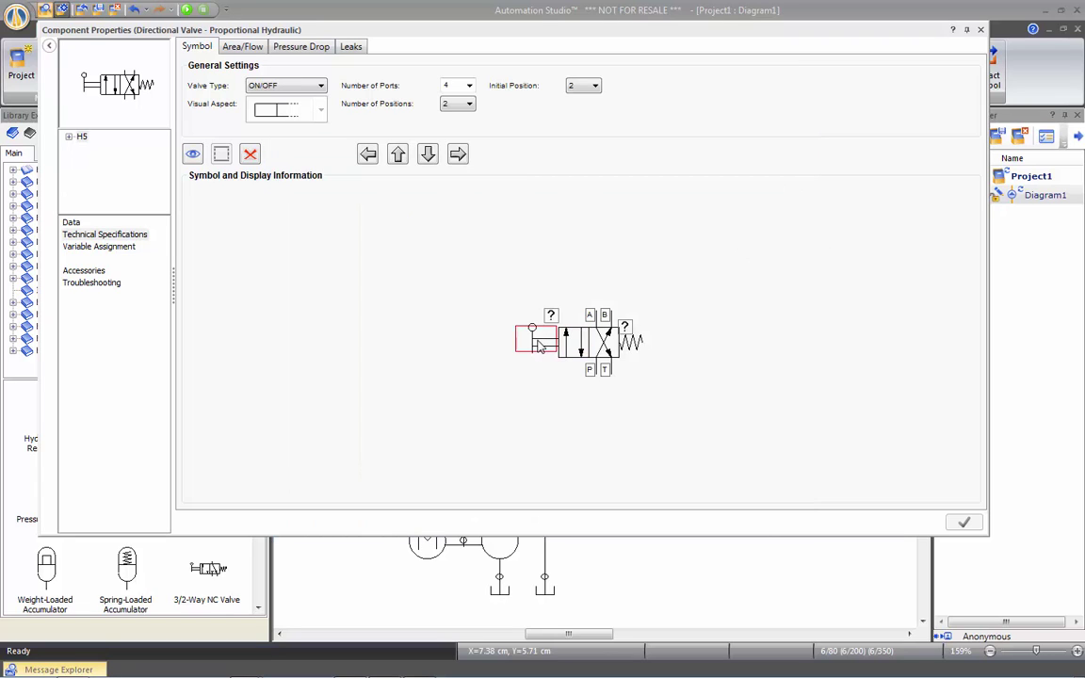
Swap the valve's left actuator to Solenoid, DC/AC, shift it down twice, and close the properties
double_click(540, 345)
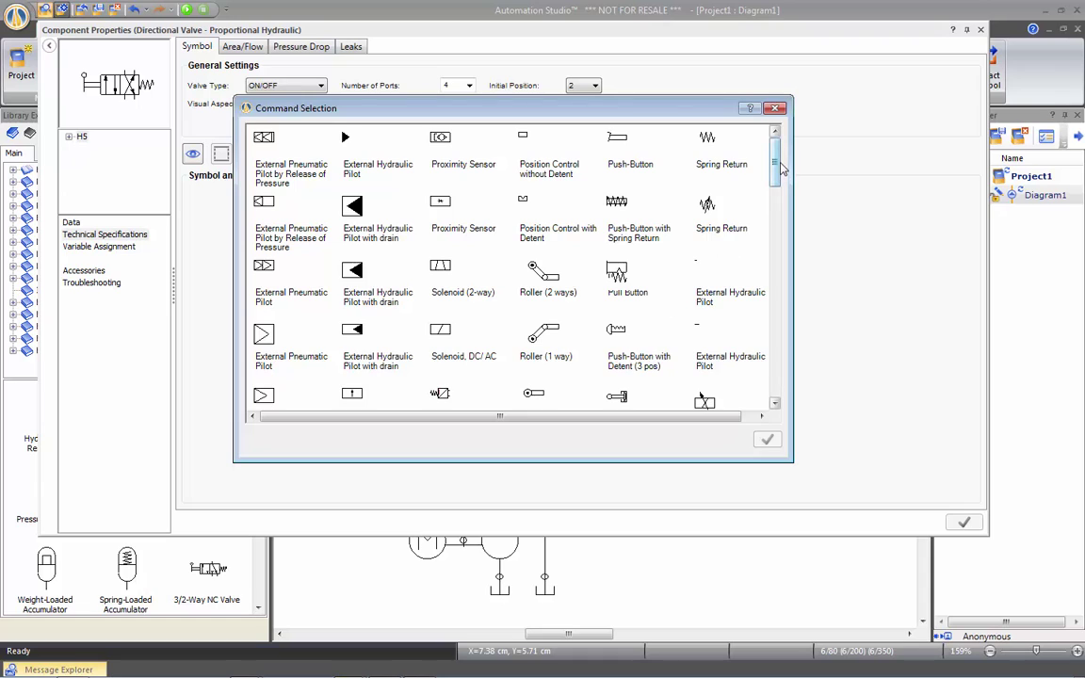
mouse_move(779, 168)
left_mouse_down()
mouse_move(779, 356)
mouse_move(789, 179)
left_mouse_up()
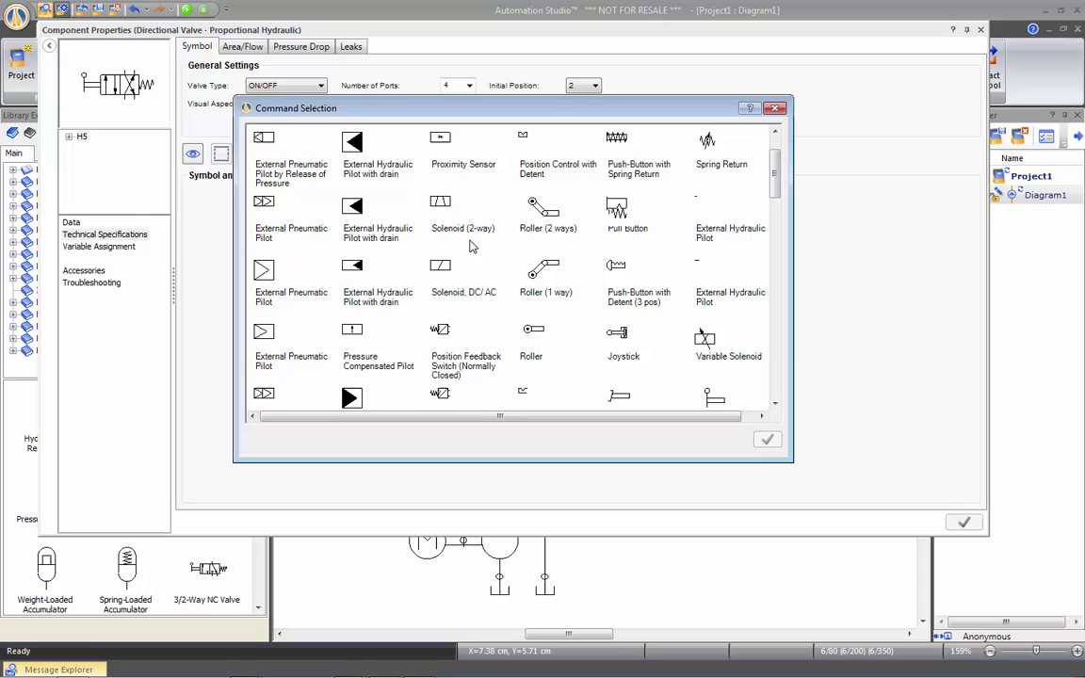
left_click(440, 267)
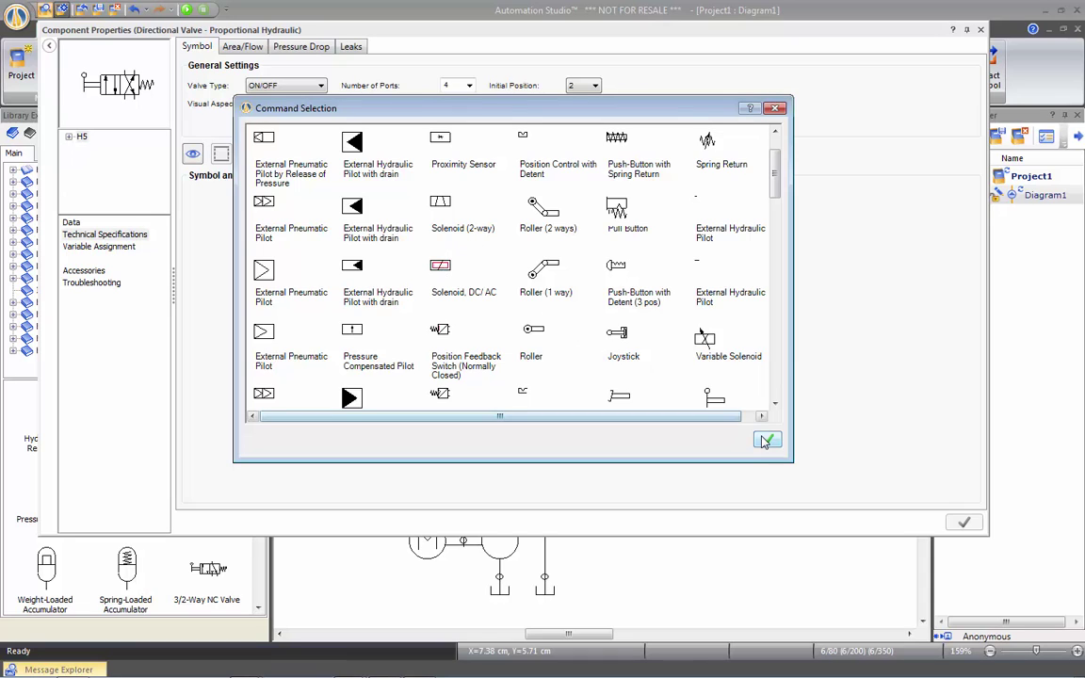
key("Return")
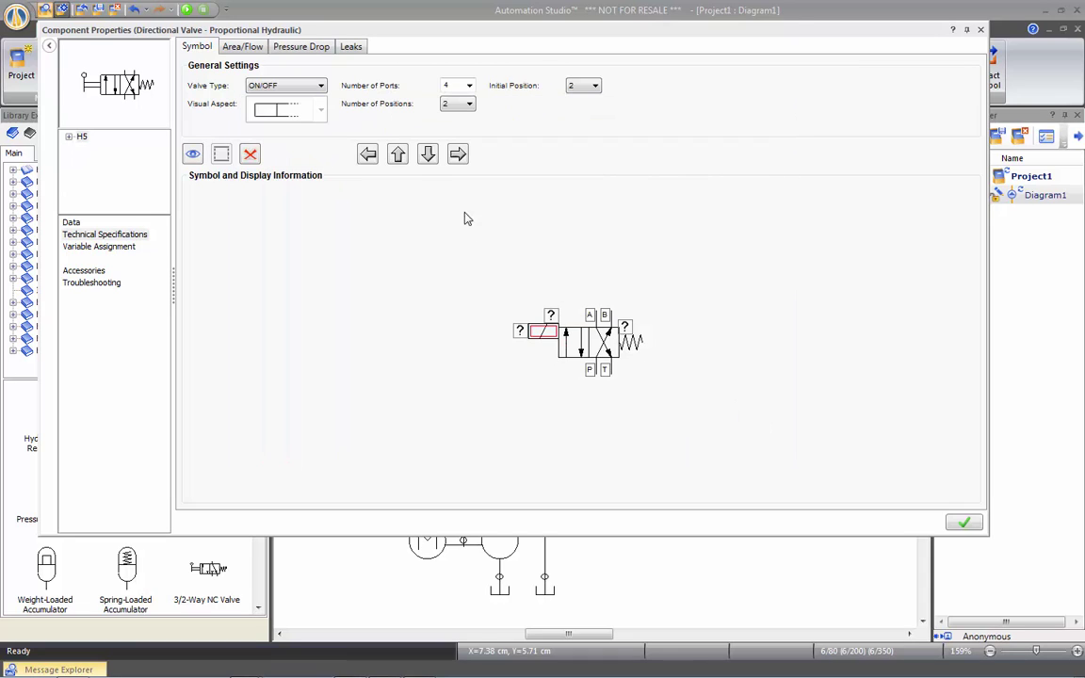
left_click(427, 155)
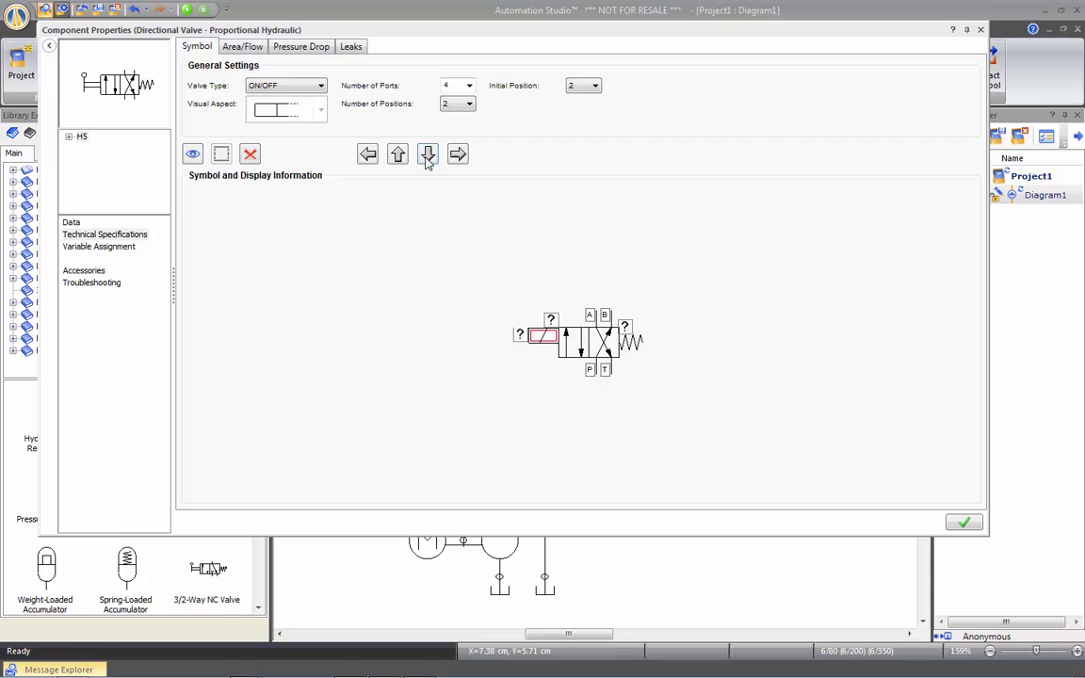
left_click(427, 155)
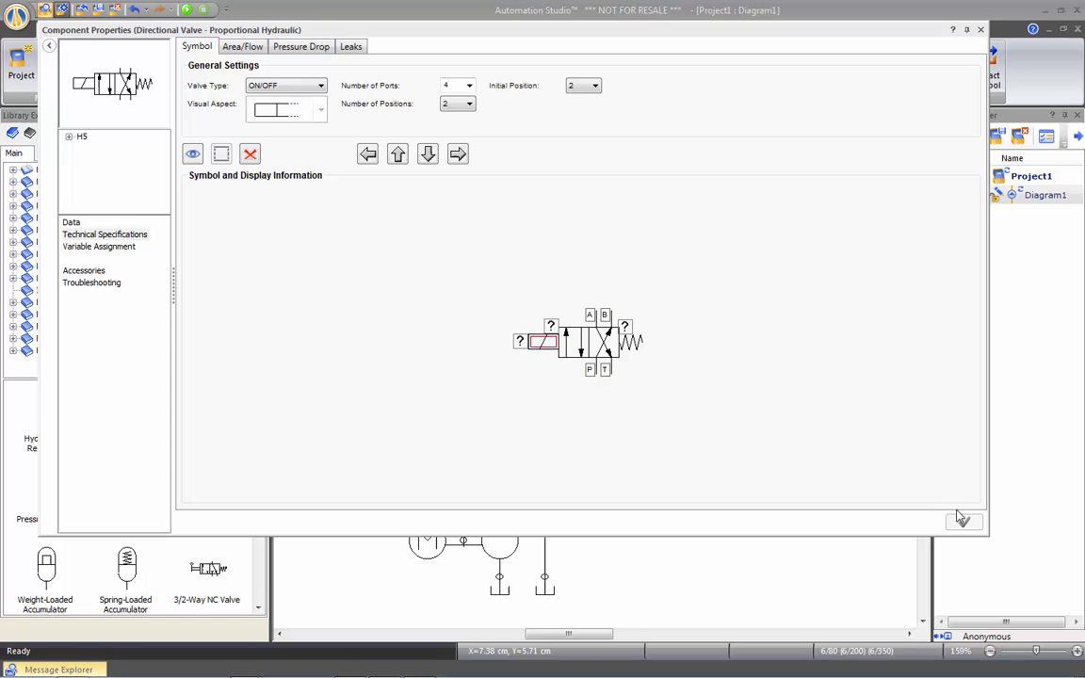
left_click(980, 30)
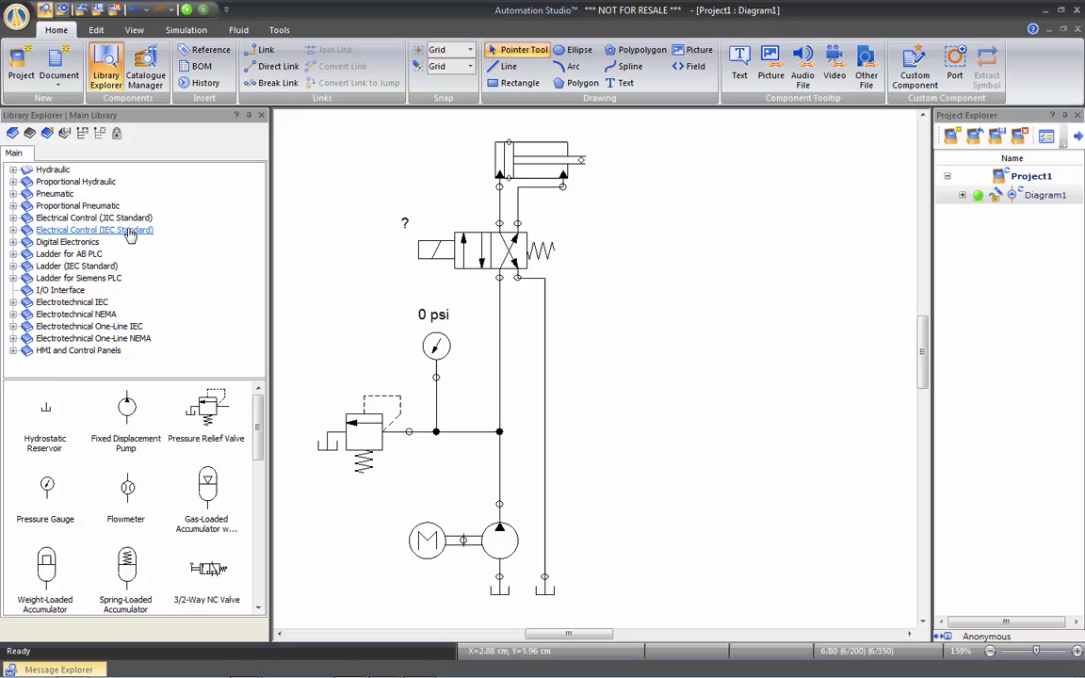
Browse Electrical Control (JIC Standard): Lines and Connections, Power Sources, Output Components, Contacts, Switches
left_click(114, 218)
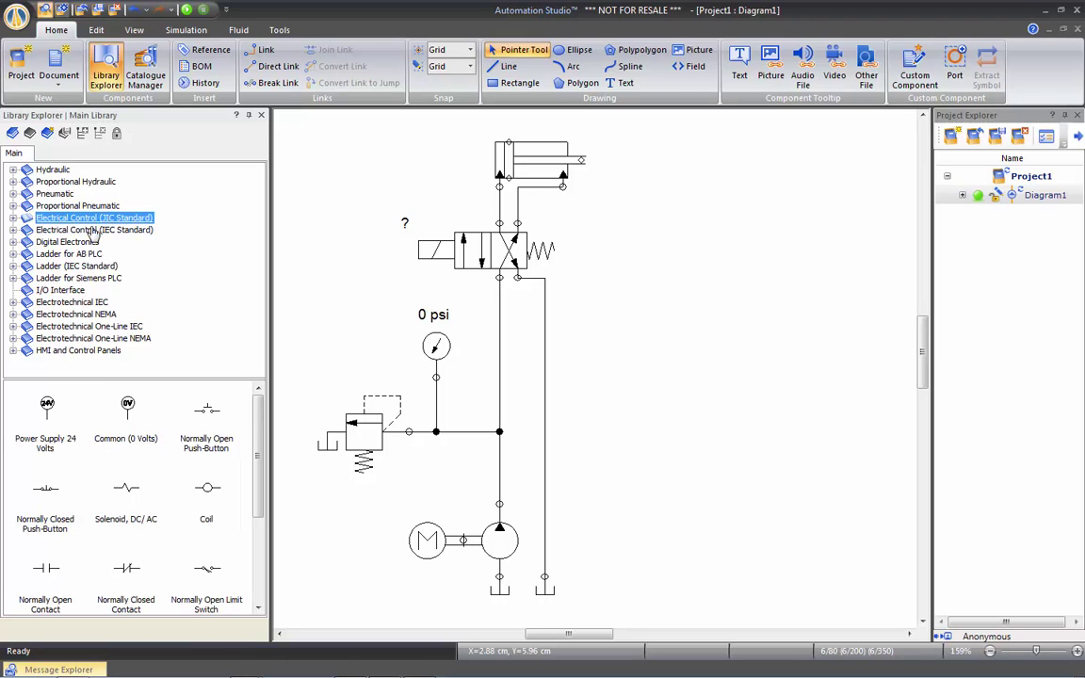
mouse_move(256, 412)
left_mouse_down()
mouse_move(257, 513)
mouse_move(262, 408)
left_mouse_up()
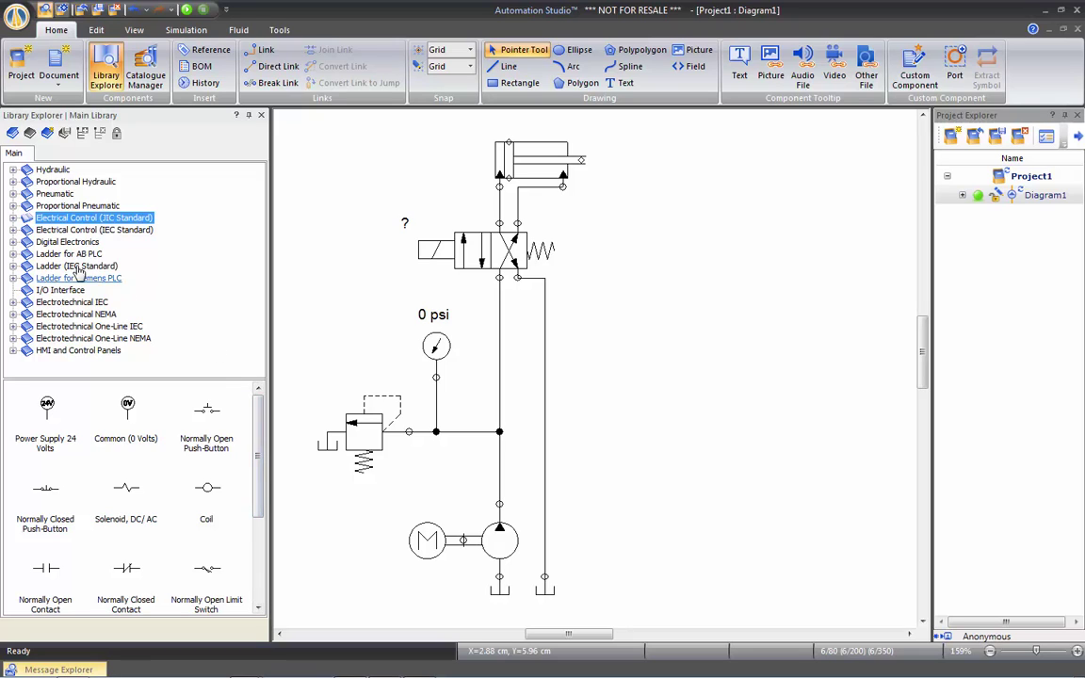
left_click(13, 218)
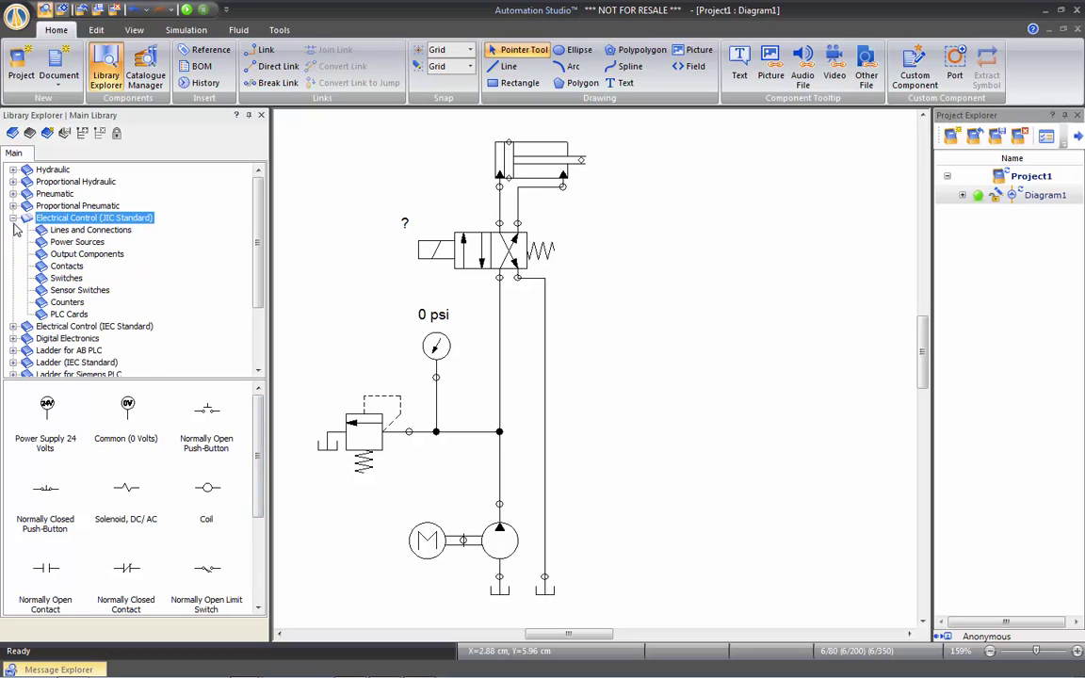
left_click(77, 231)
left_click(79, 244)
left_click(83, 254)
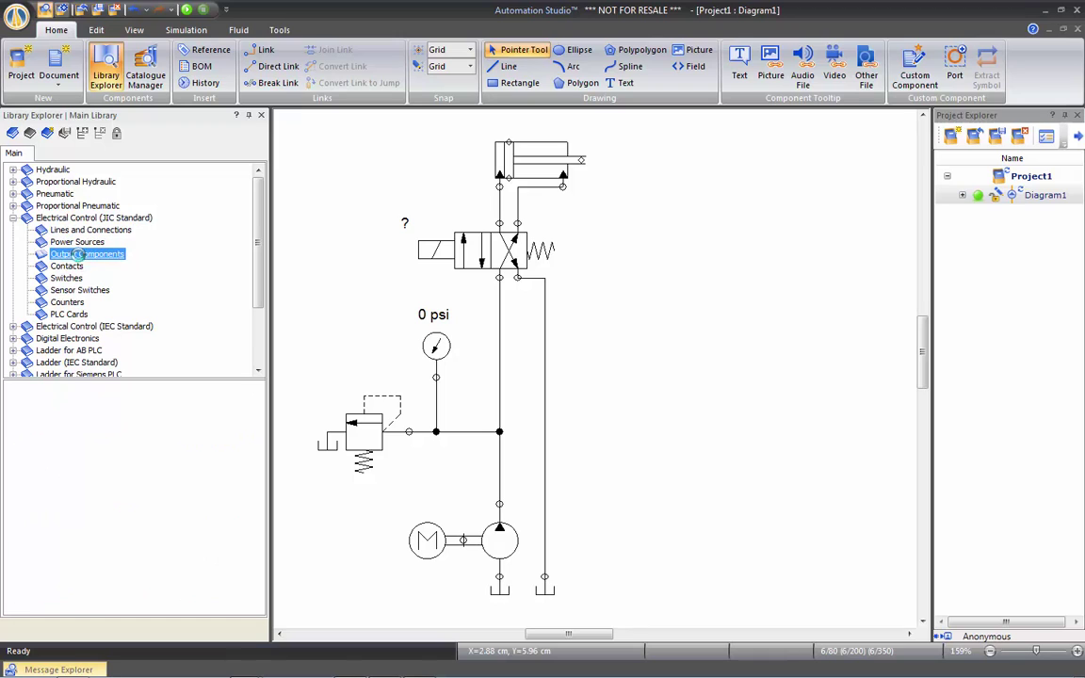
left_click(69, 268)
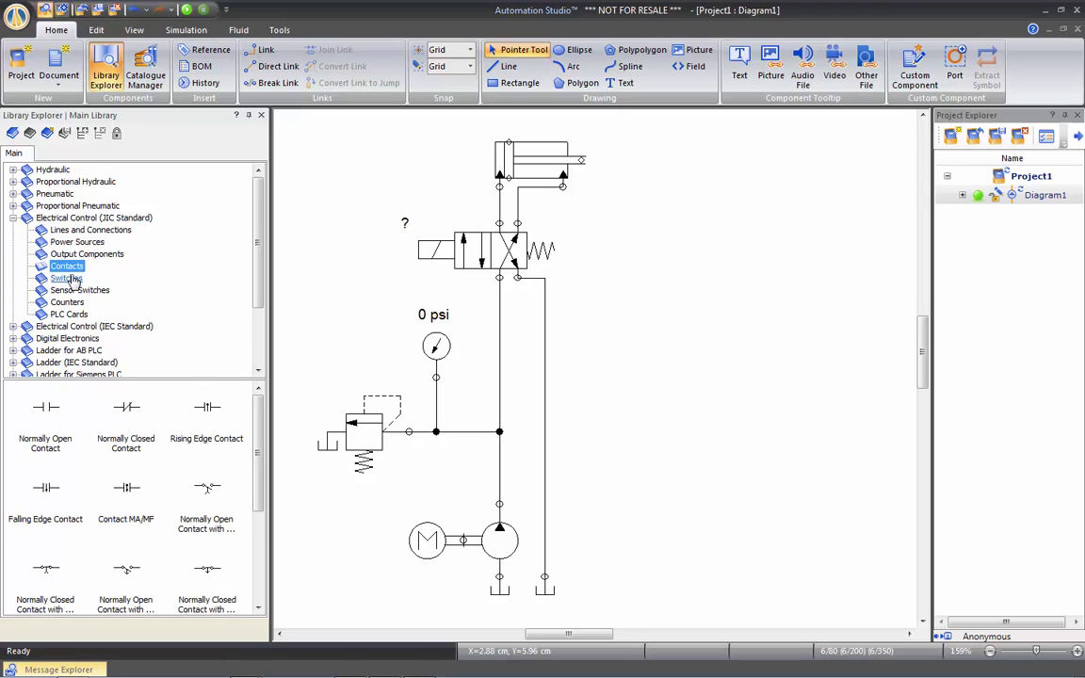
left_click(67, 279)
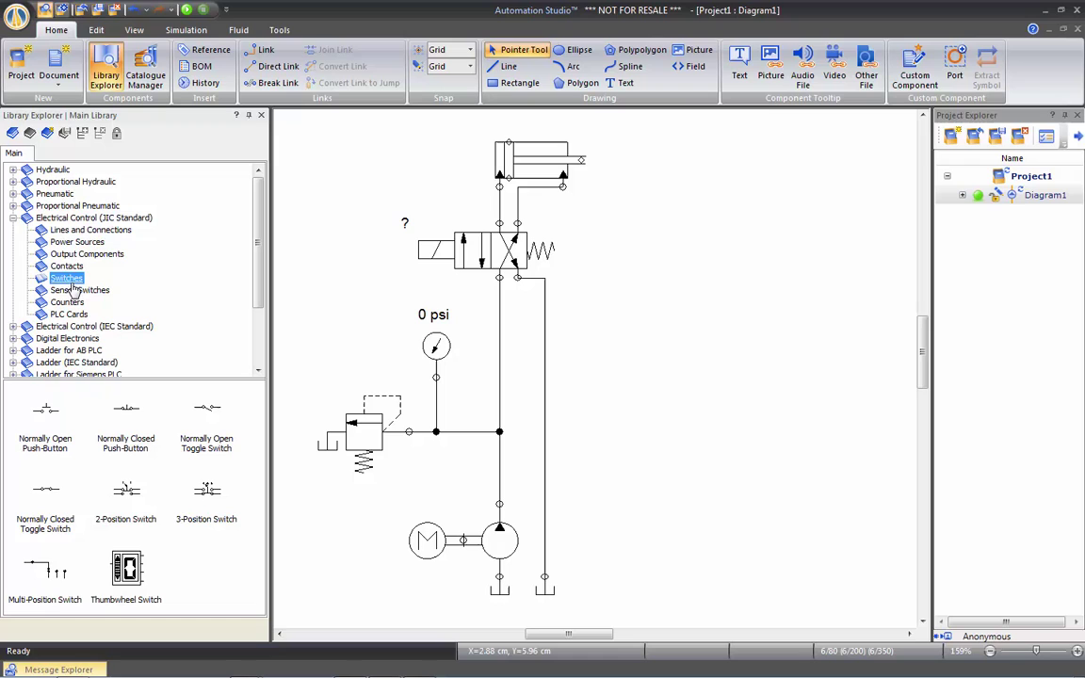
left_click(87, 218)
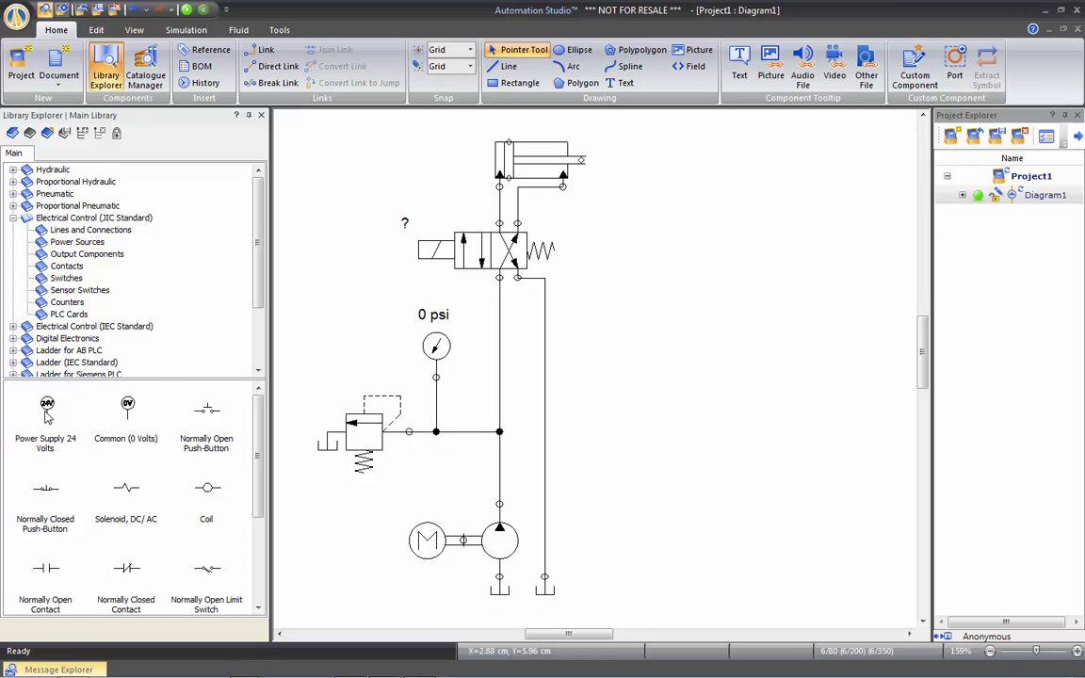
Place a 24 V supply, a 0 V common, and a normally open push-button named PB1
left_click_drag(47, 407, 633, 237)
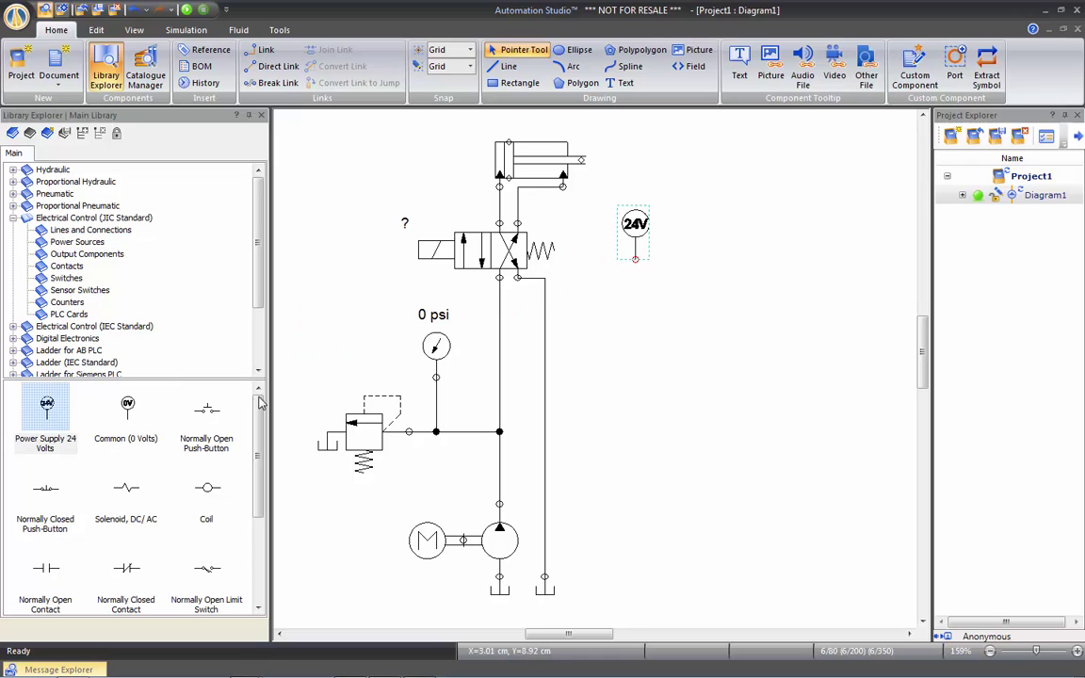
left_click_drag(126, 403, 829, 244)
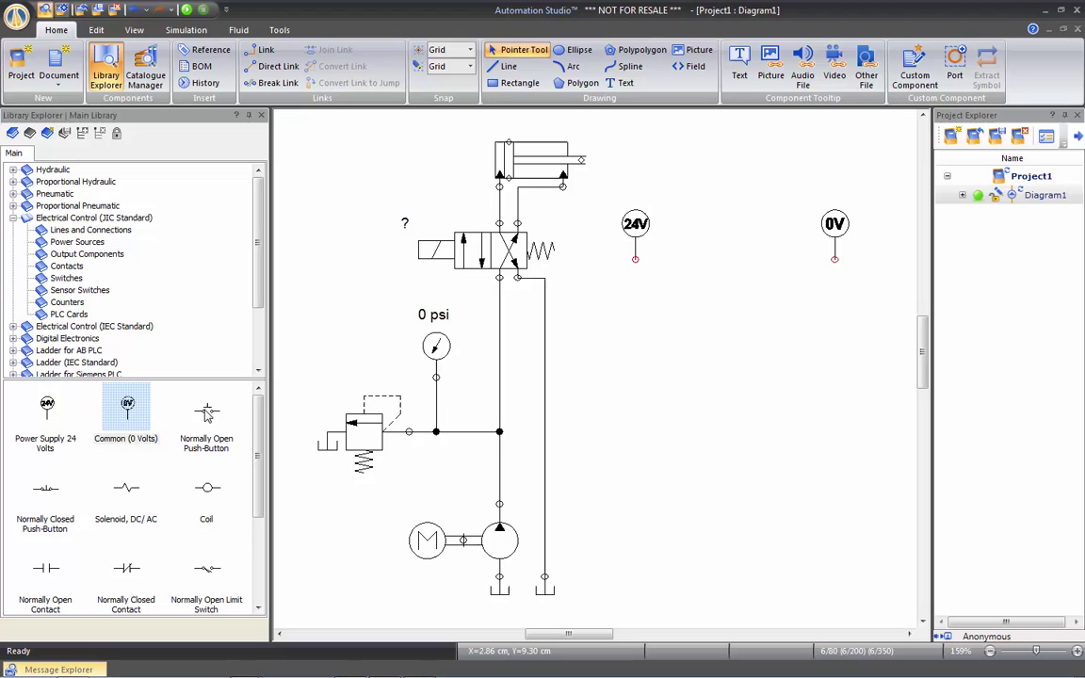
left_click_drag(126, 407, 685, 268)
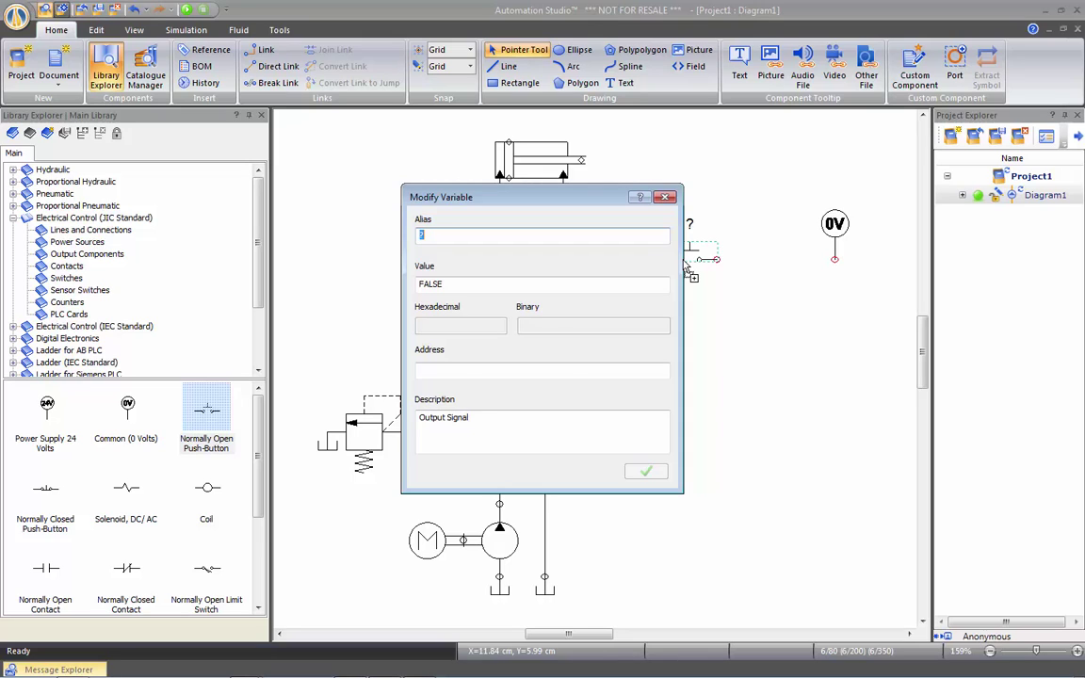
type("PB1")
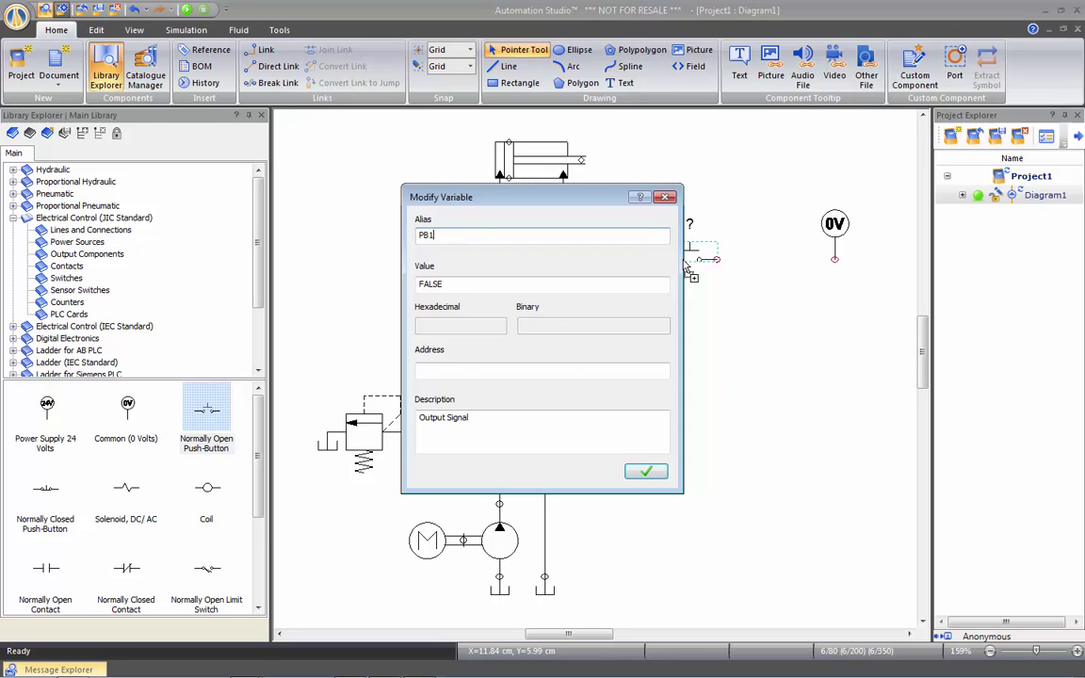
key("Return")
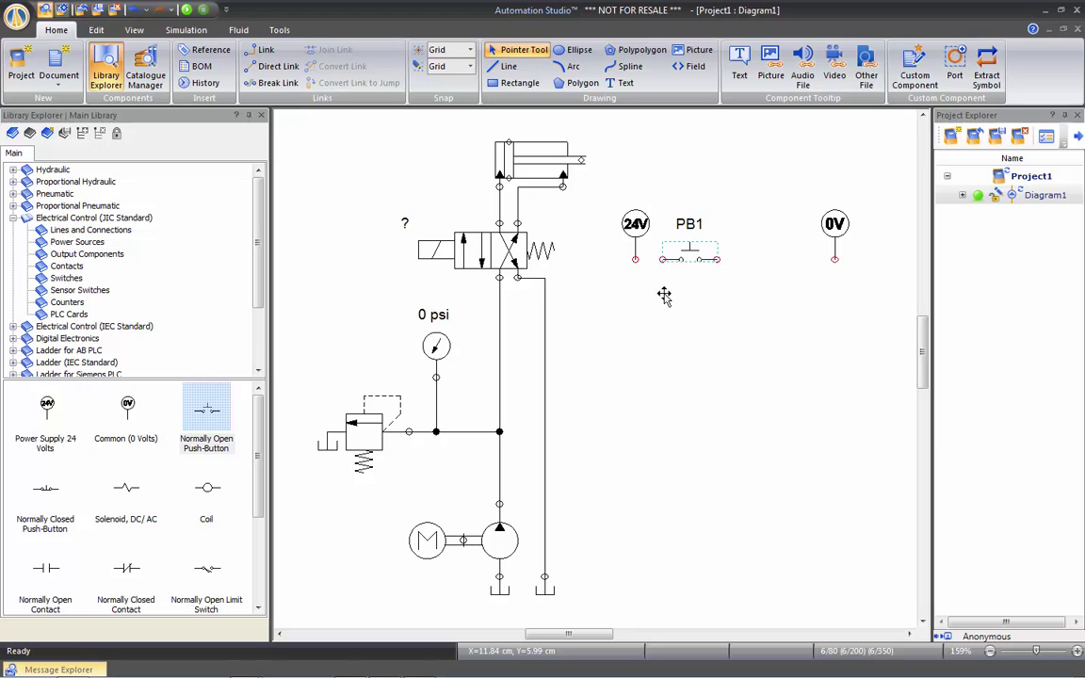
left_click(666, 344)
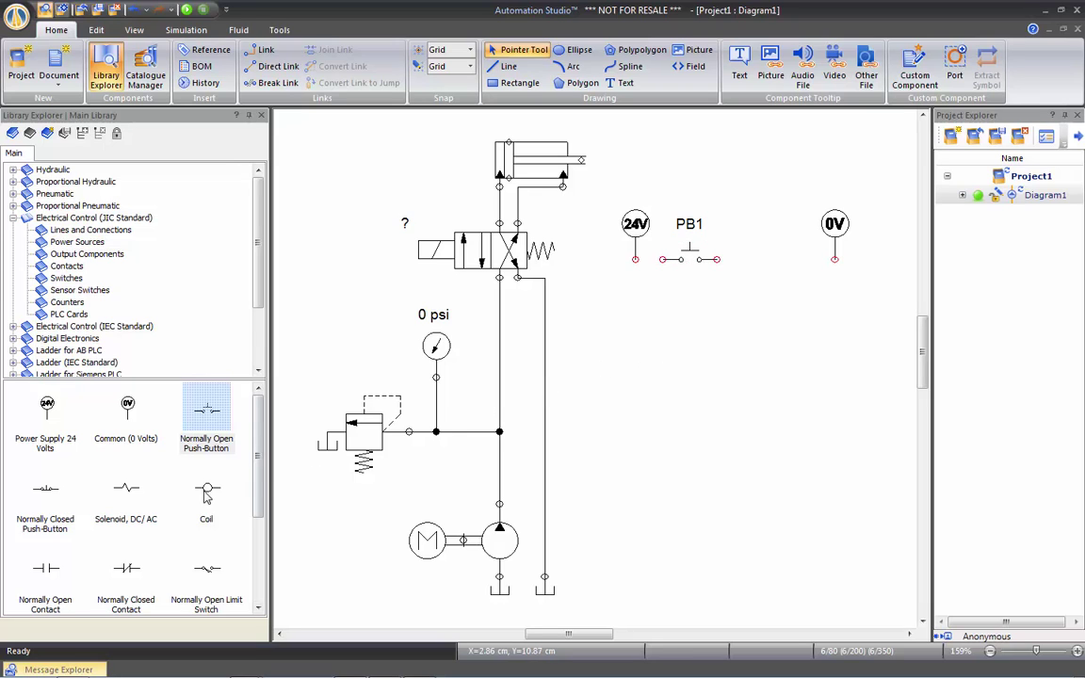
Add coil R1 beside 0V, then shift the coil and 0V slightly right
left_click_drag(187, 442, 794, 275)
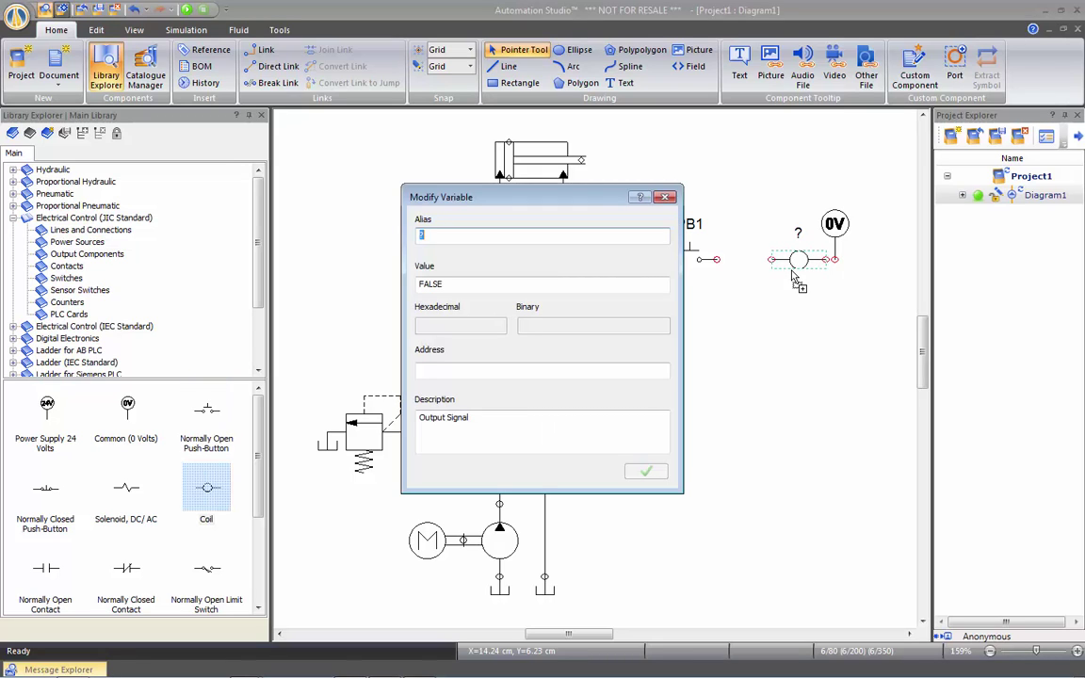
type("R1")
key("Return")
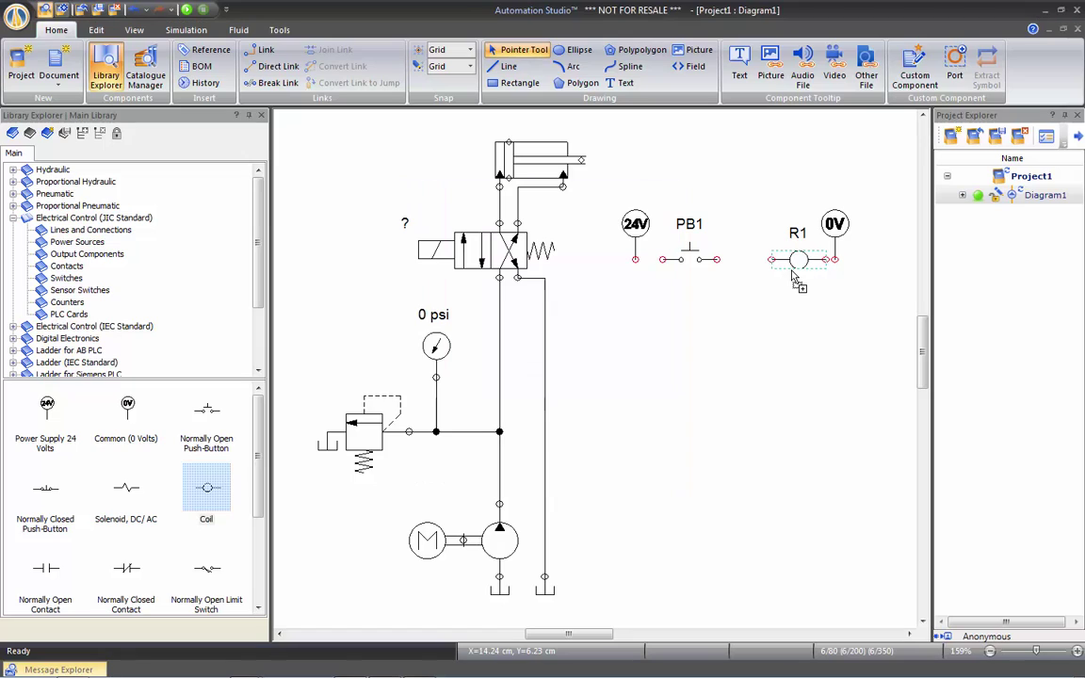
left_click_drag(853, 282, 698, 184)
key("Right")
key("Right")
key("Right")
left_click(707, 366)
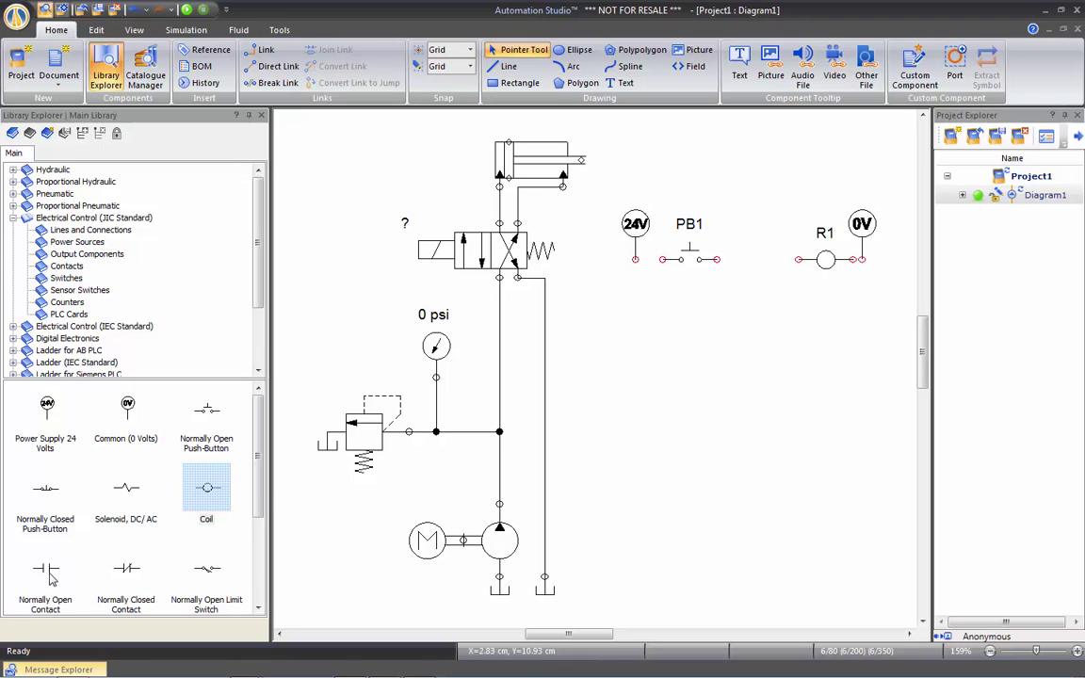
Place a normally open contact below PB1 and assign it the R1 variable
left_click_drag(206, 488, 694, 326)
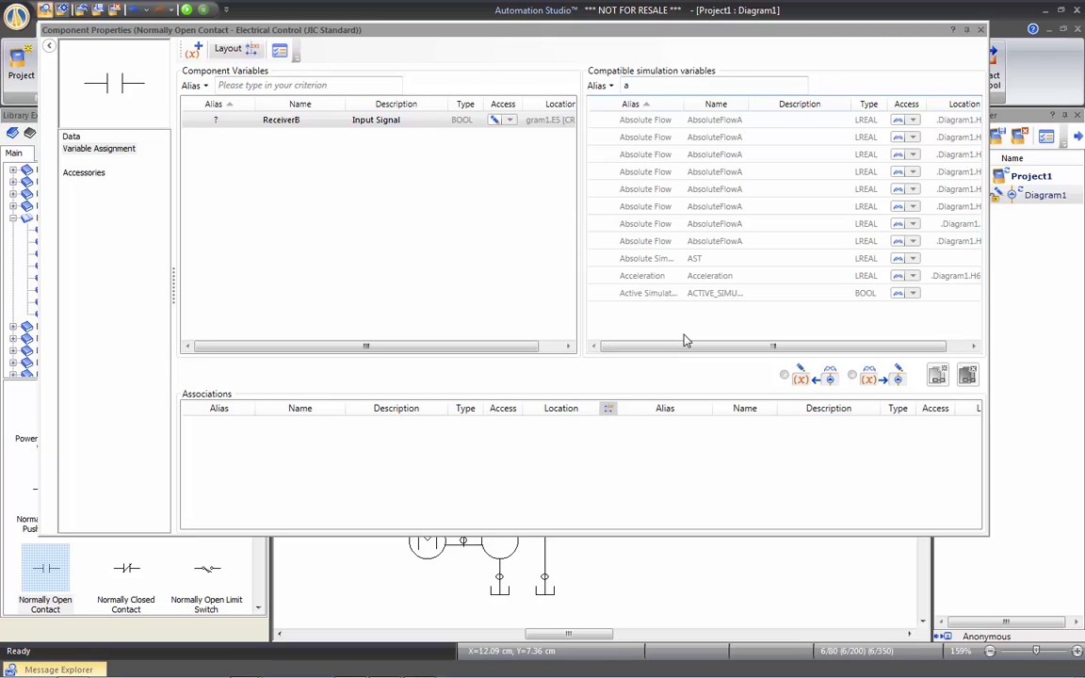
left_click(599, 83)
key("BackSpace")
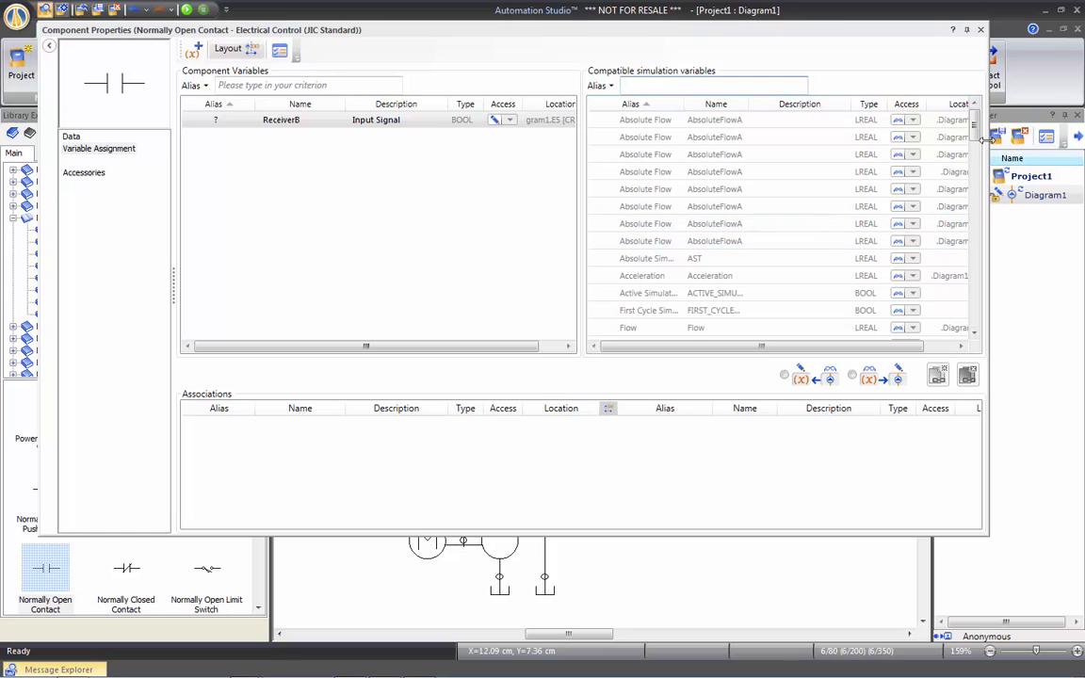
mouse_move(976, 129)
left_mouse_down()
mouse_move(970, 334)
mouse_move(975, 118)
left_mouse_up()
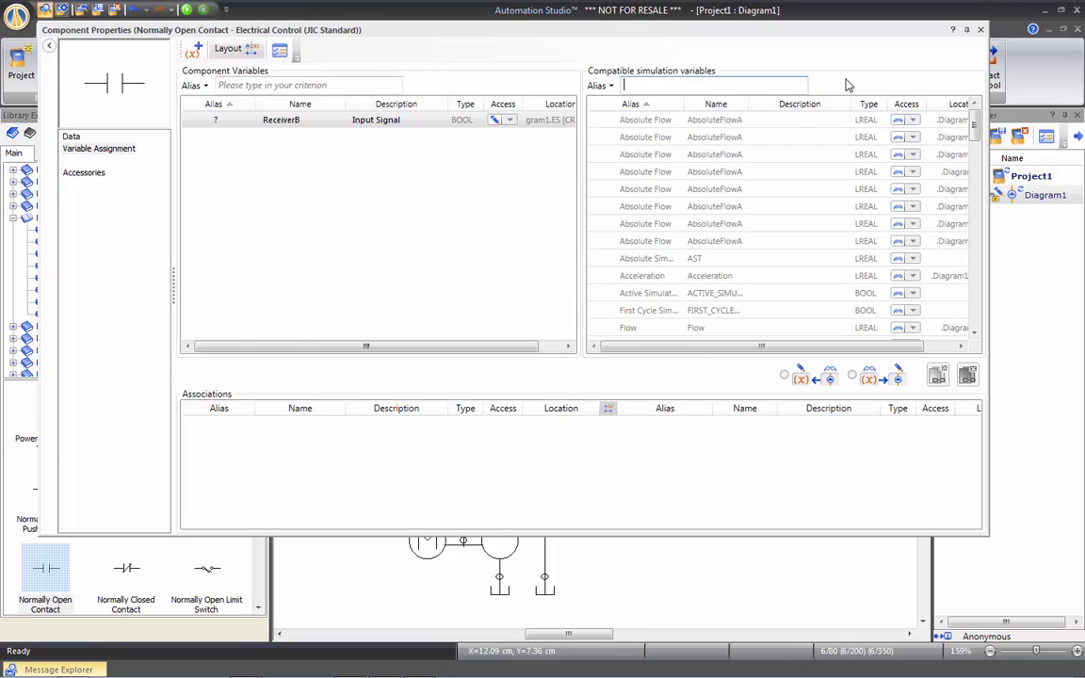
type("R")
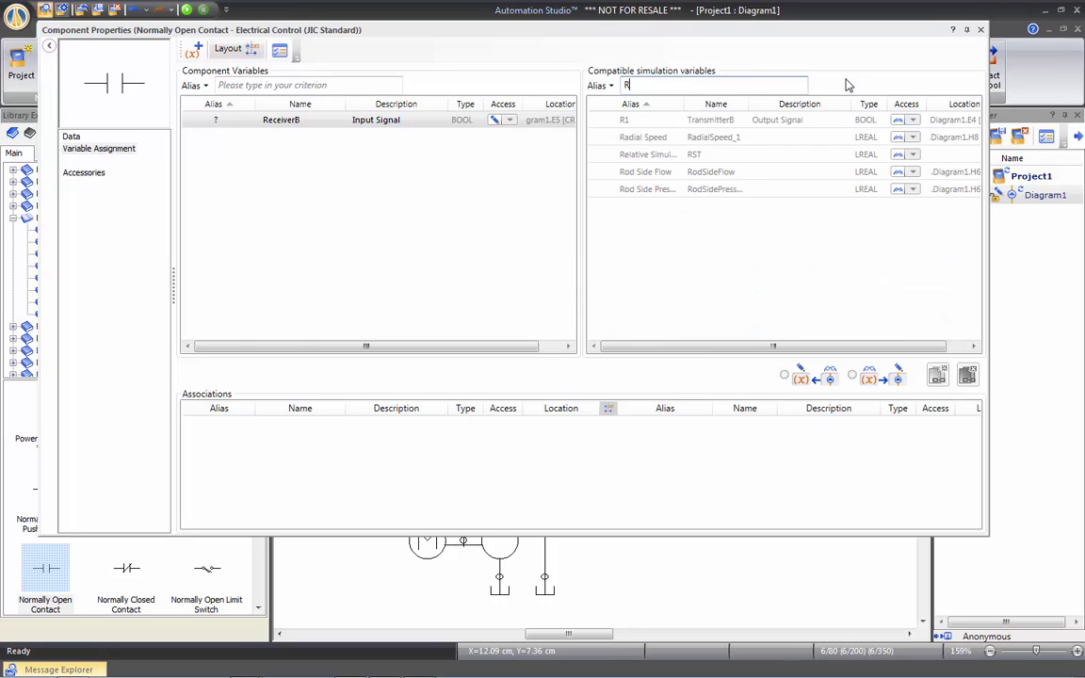
double_click(657, 125)
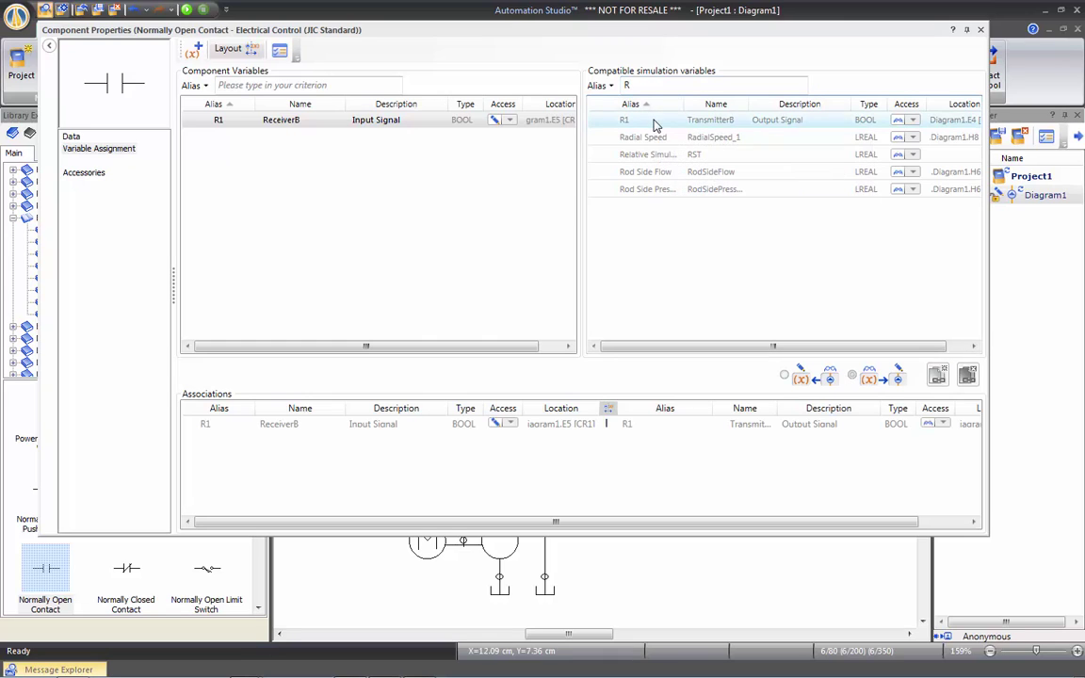
left_click(980, 30)
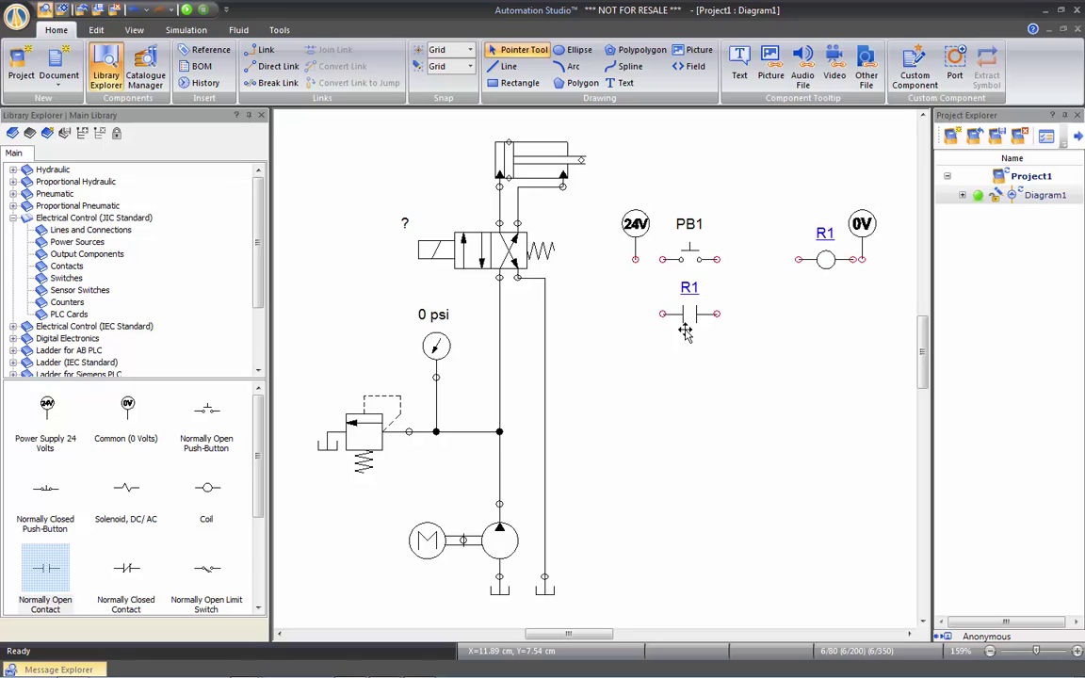
scroll(689, 288, "down", 1)
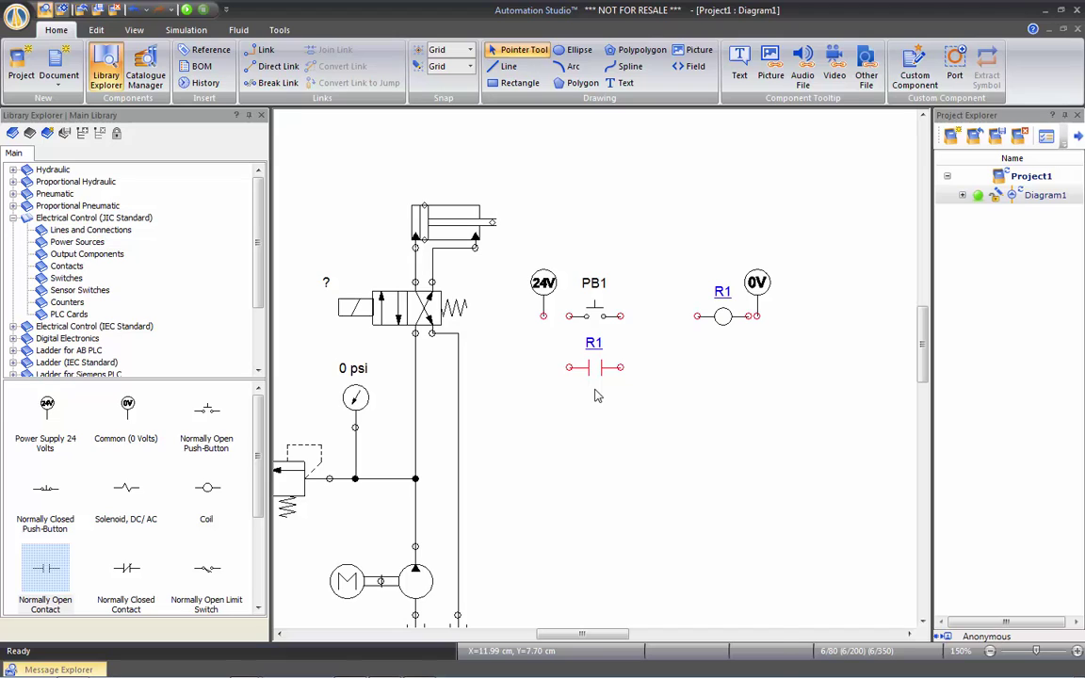
Fit all components in view, add solenoid Sol1 under coil R1, move 0V, and wire R1 to 0V
right_click(554, 352)
left_click(676, 489)
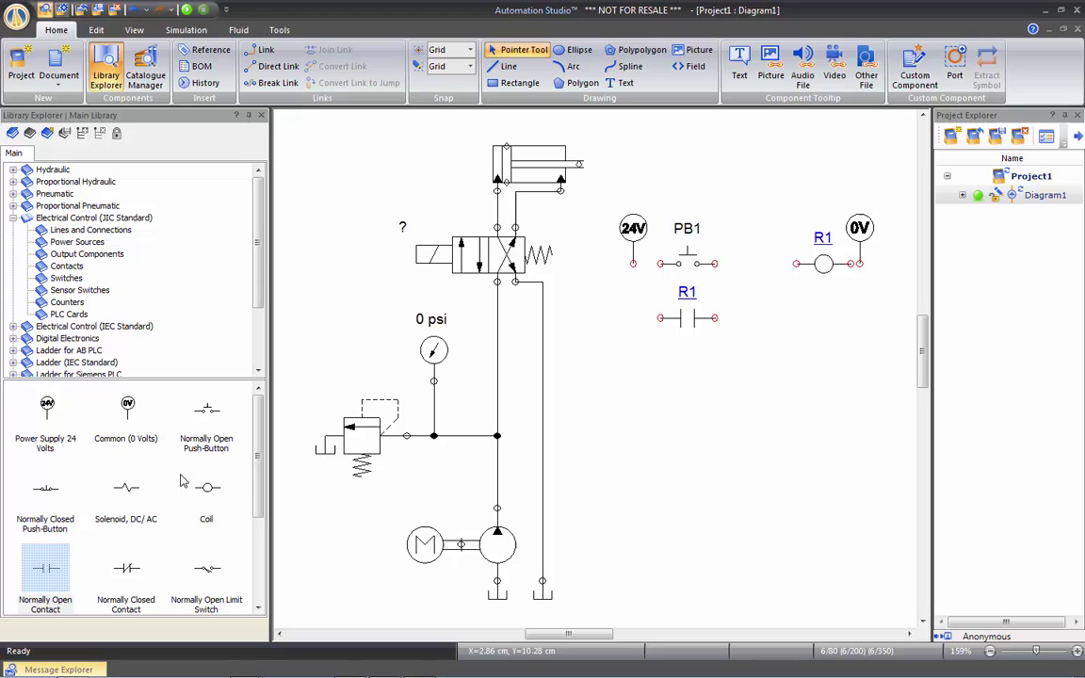
left_click_drag(45, 567, 805, 344)
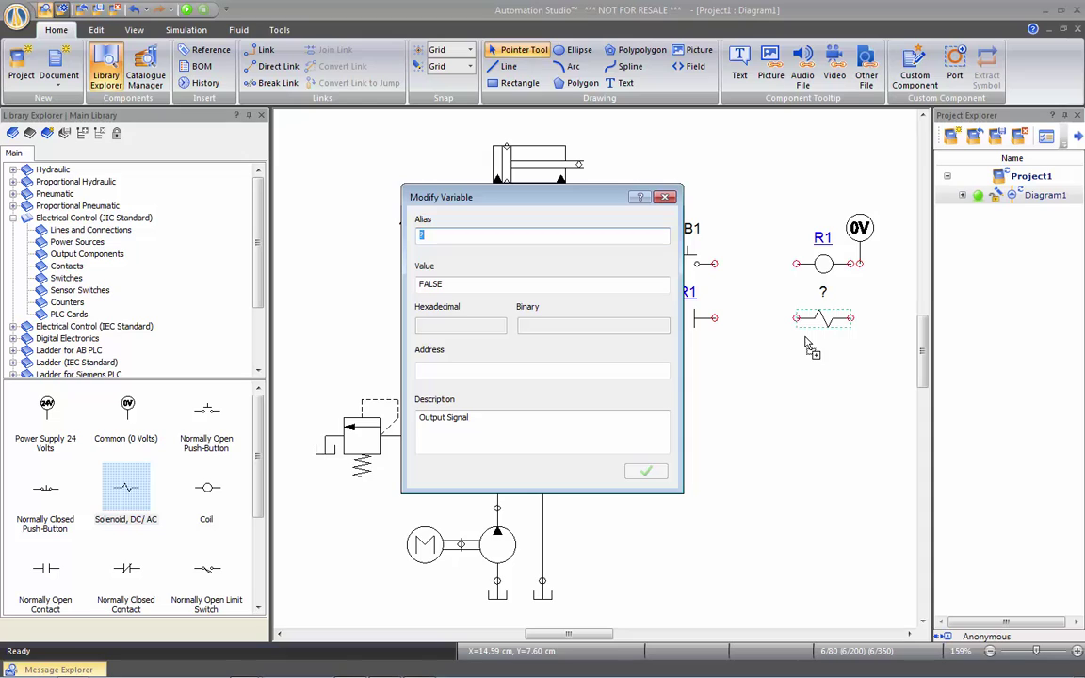
type("Sol")
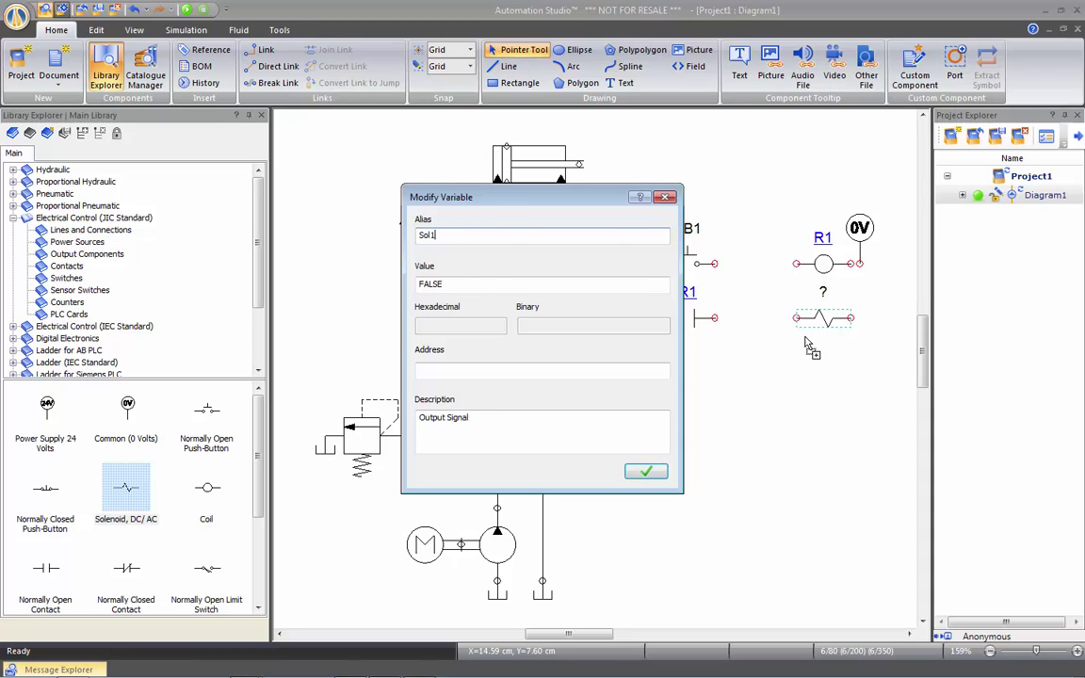
type("1")
key("Return")
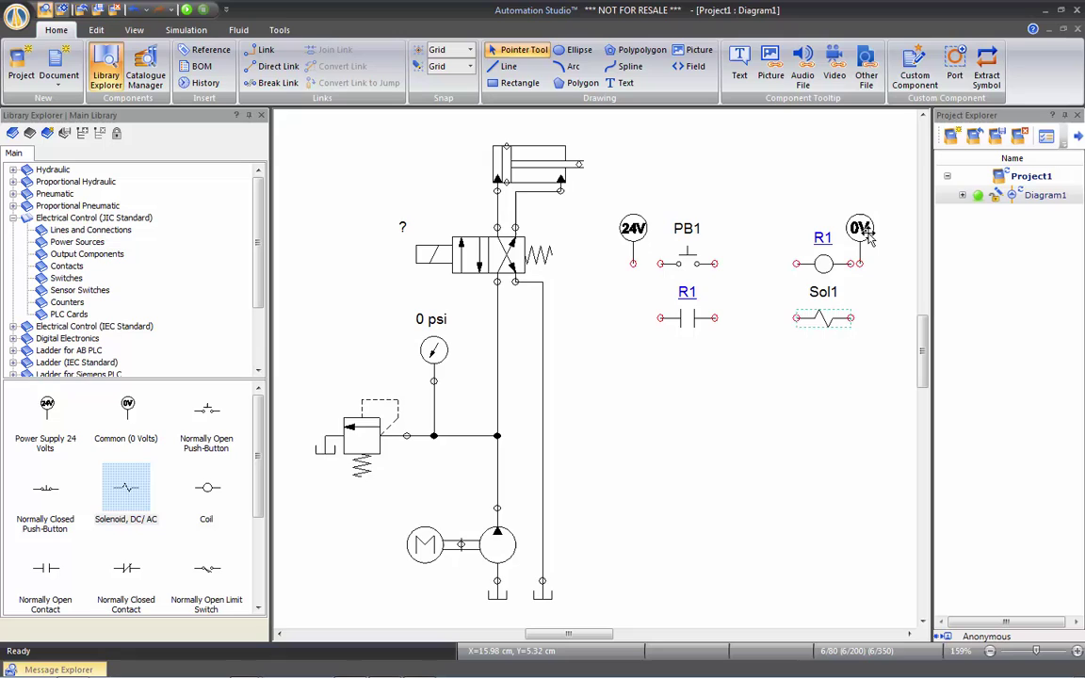
mouse_move(858, 230)
left_mouse_down()
mouse_move(876, 231)
mouse_move(851, 318)
mouse_move(714, 318)
mouse_move(589, 274)
mouse_move(579, 259)
mouse_move(570, 282)
mouse_move(634, 265)
mouse_move(797, 263)
left_mouse_up()
left_click_drag(872, 264, 877, 264)
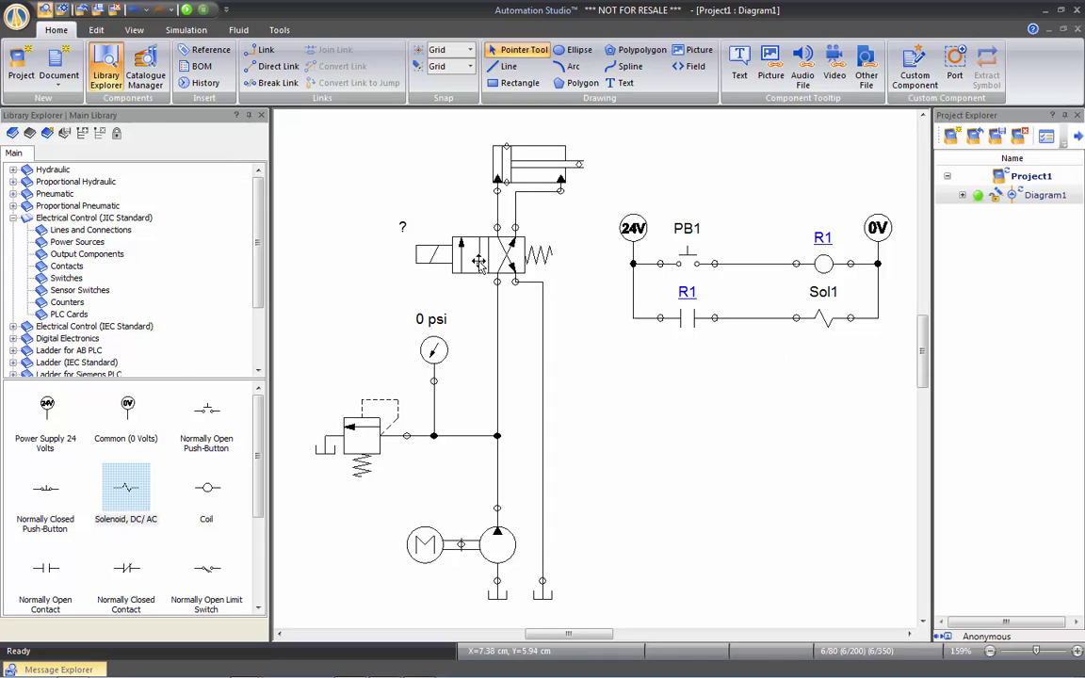
Assign variable Sol1 to the valve's SOL1 solenoid input signal in Variable Assignment
double_click(428, 247)
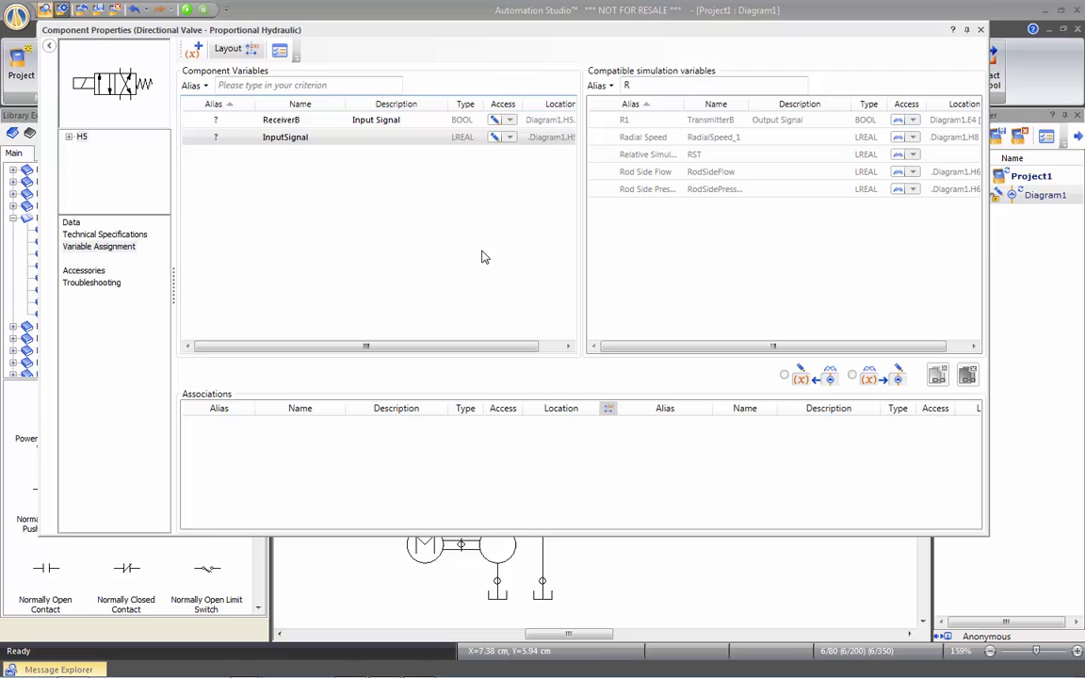
left_click(119, 248)
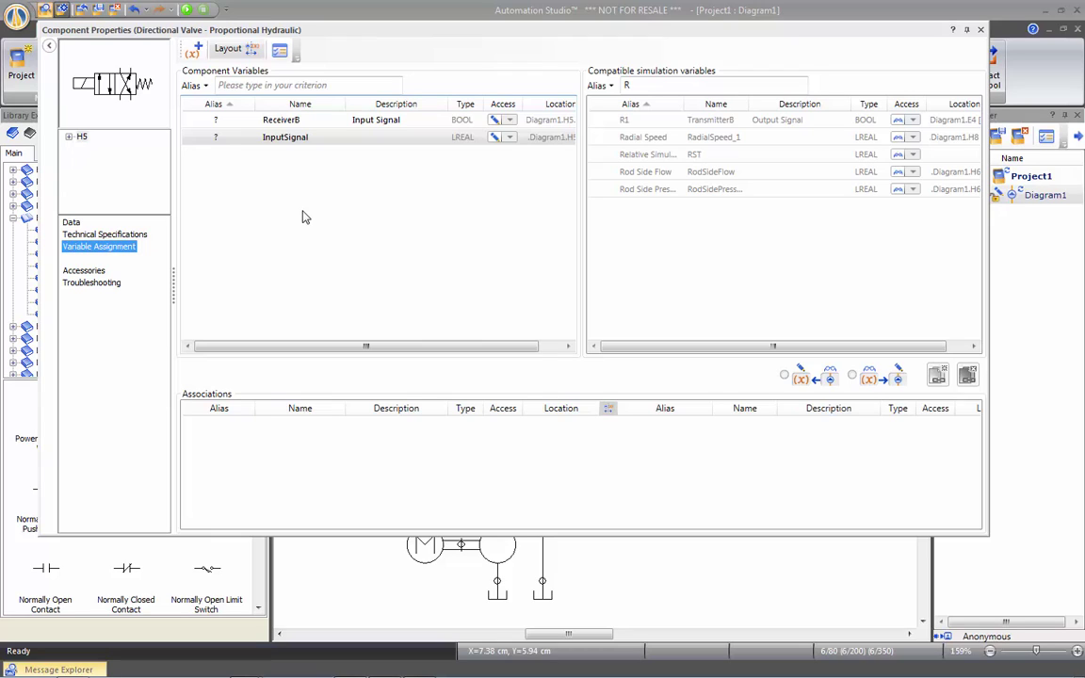
left_click(68, 138)
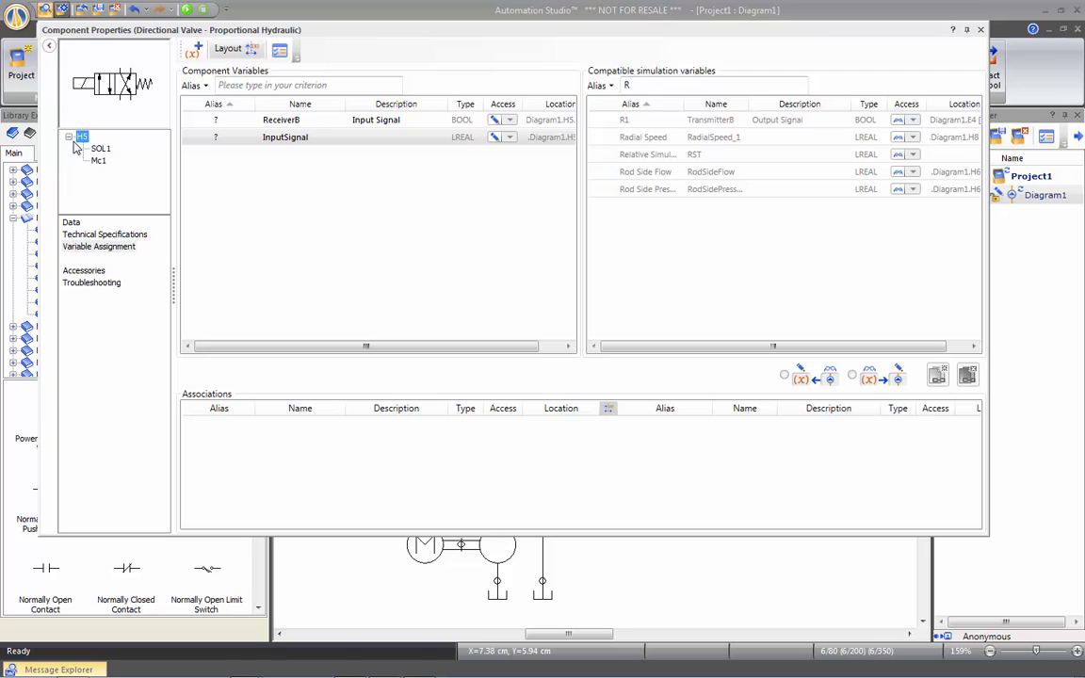
left_click(101, 152)
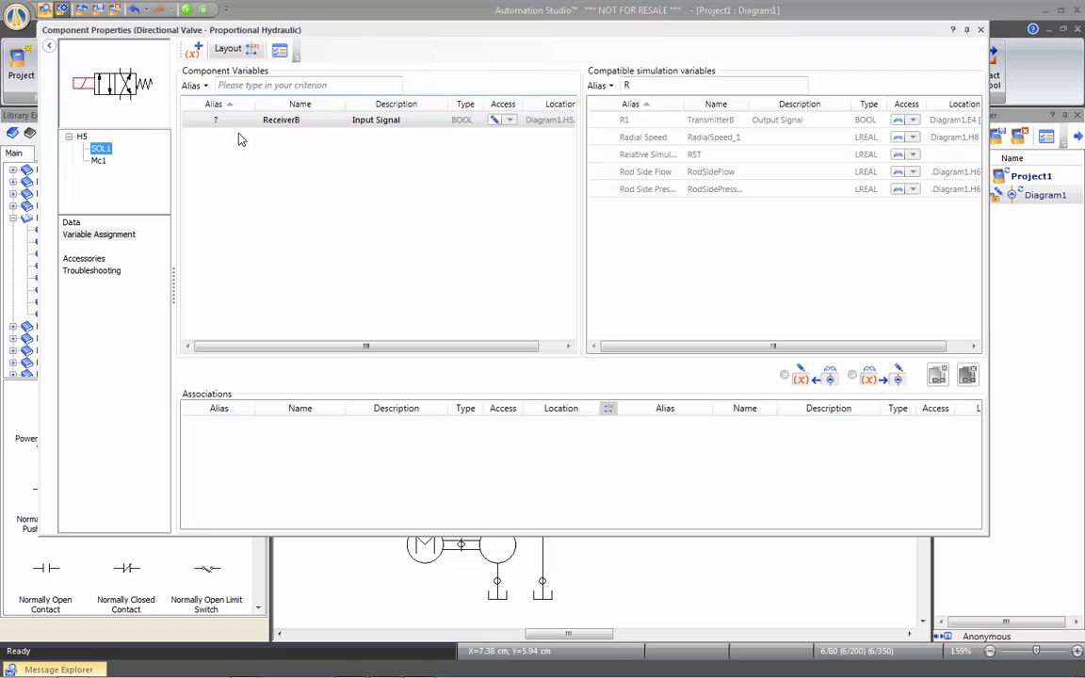
left_click(67, 133)
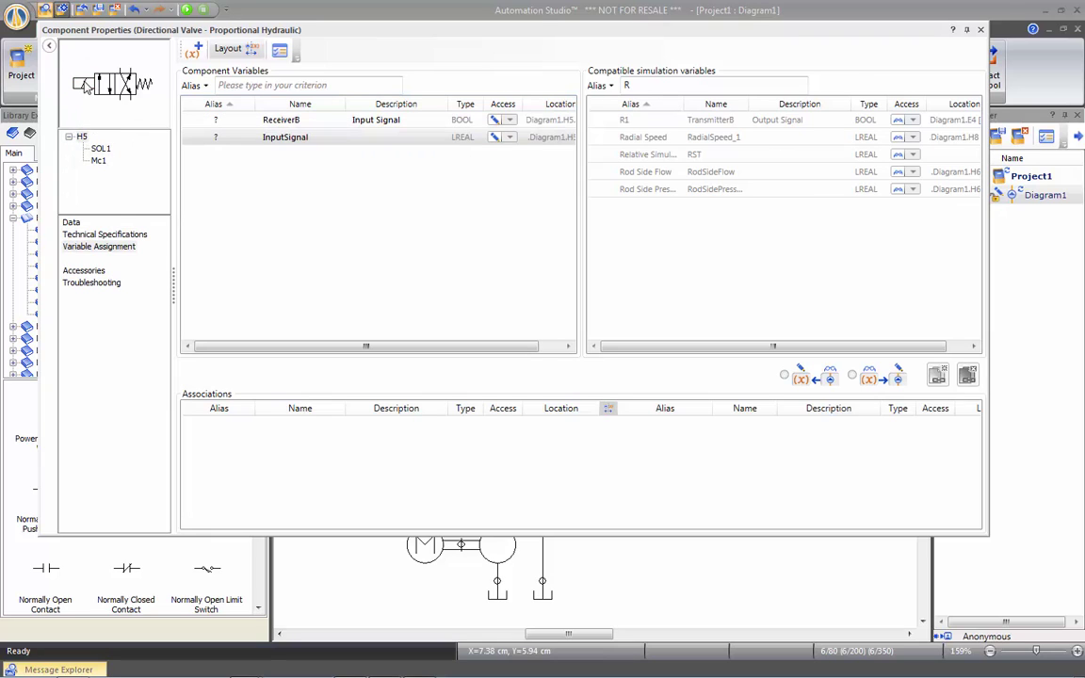
left_click(85, 85)
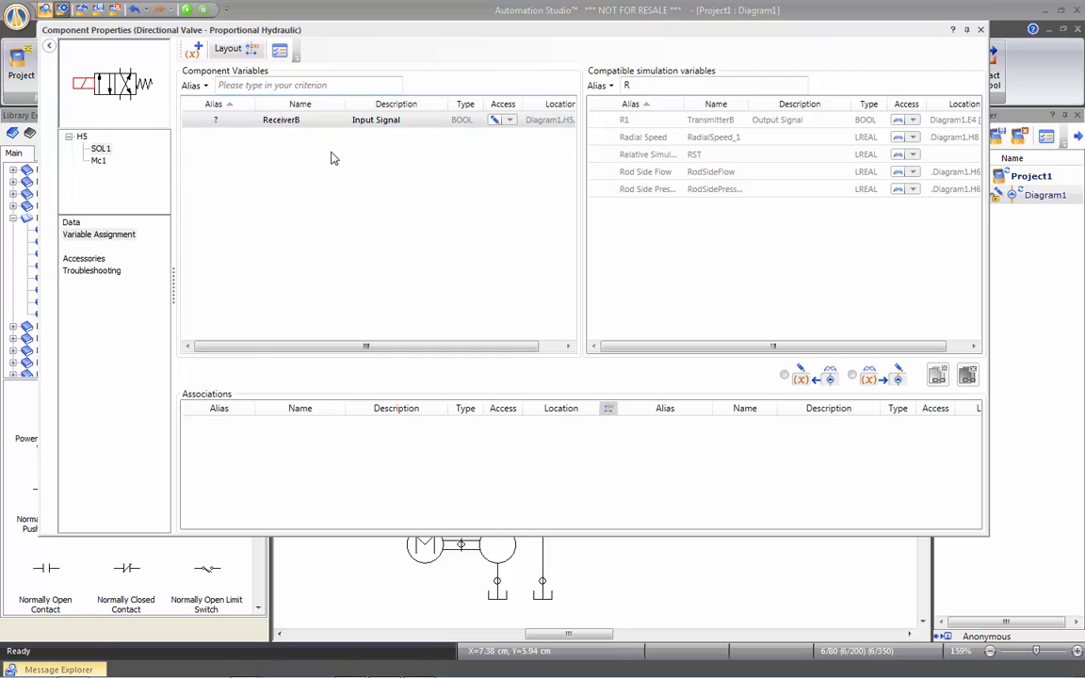
double_click(626, 86)
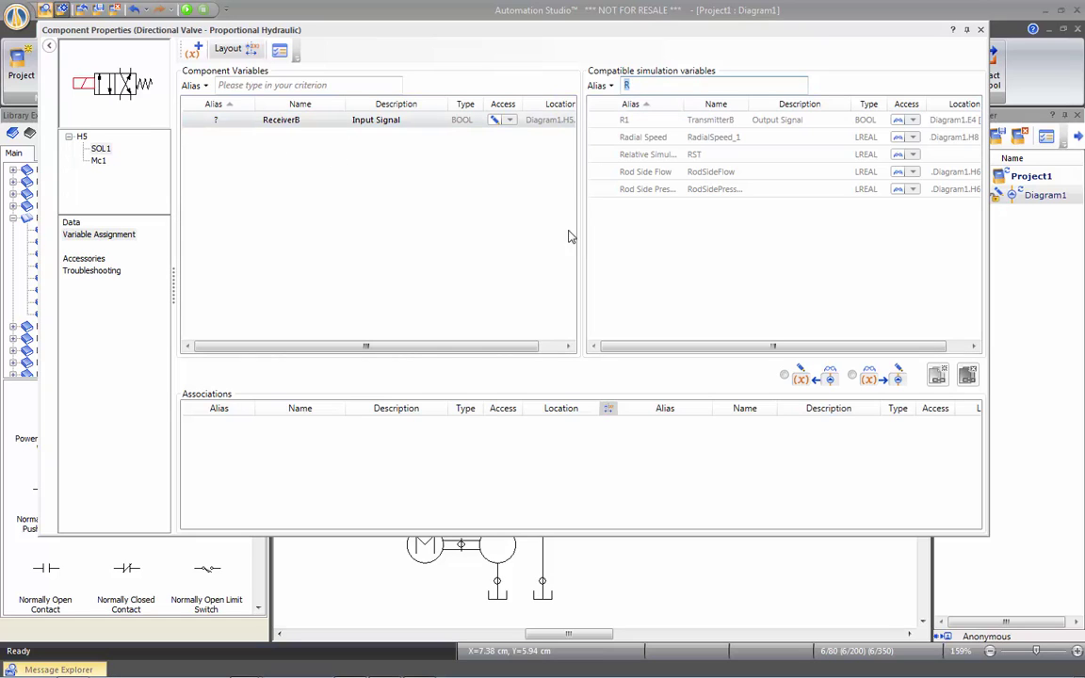
type("So")
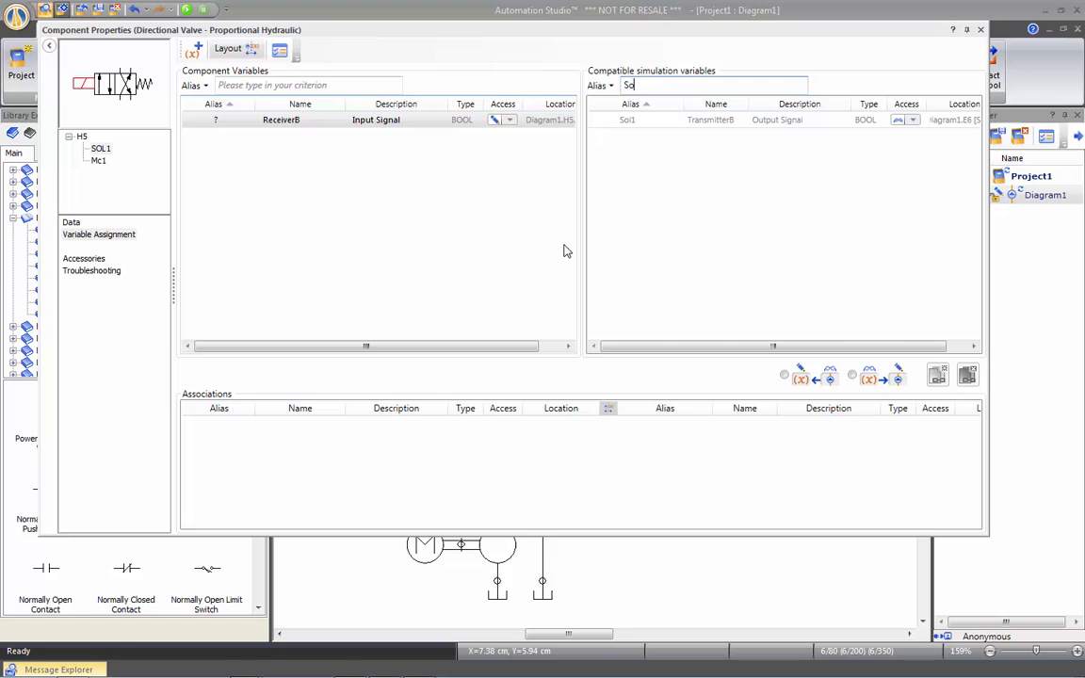
double_click(659, 120)
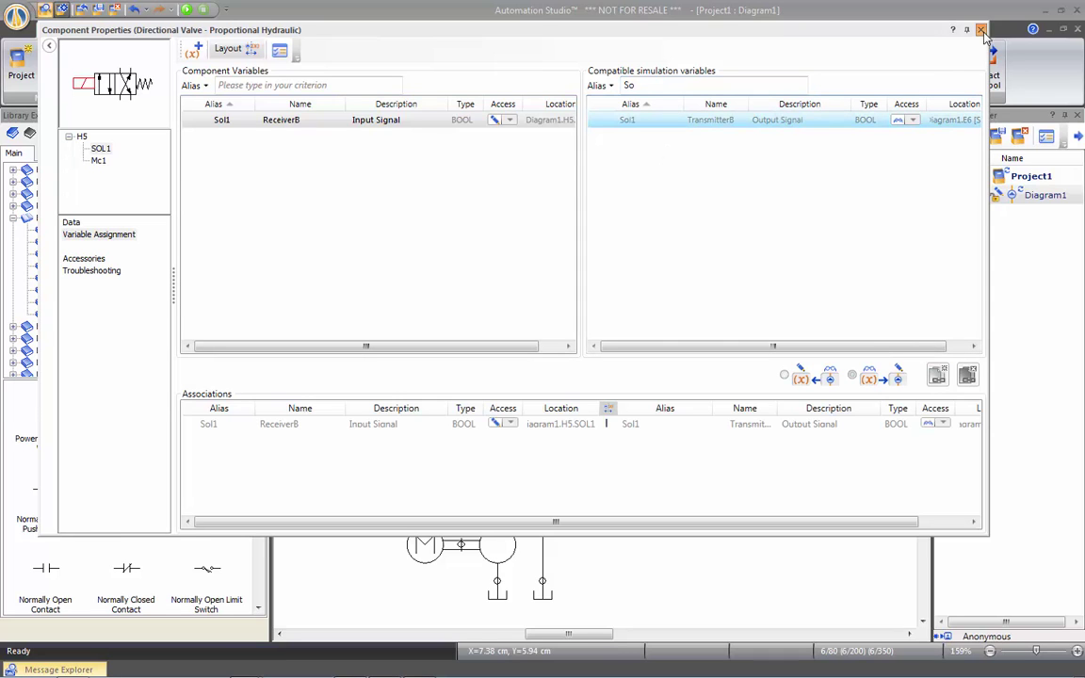
left_click(980, 29)
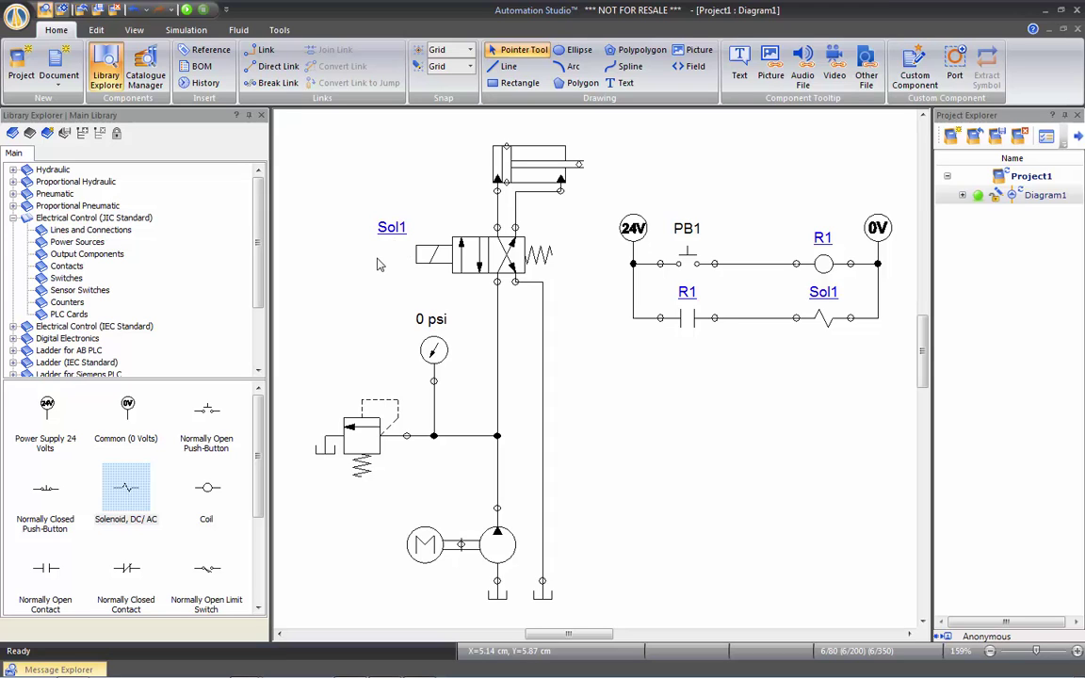
left_click(187, 11)
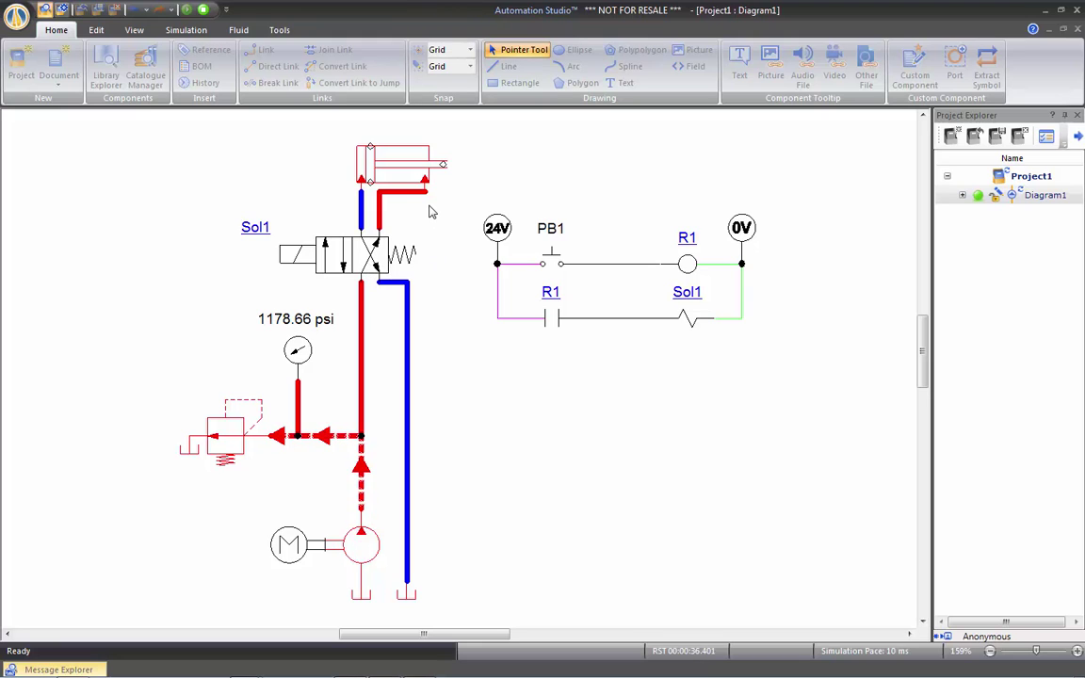
left_click(550, 262)
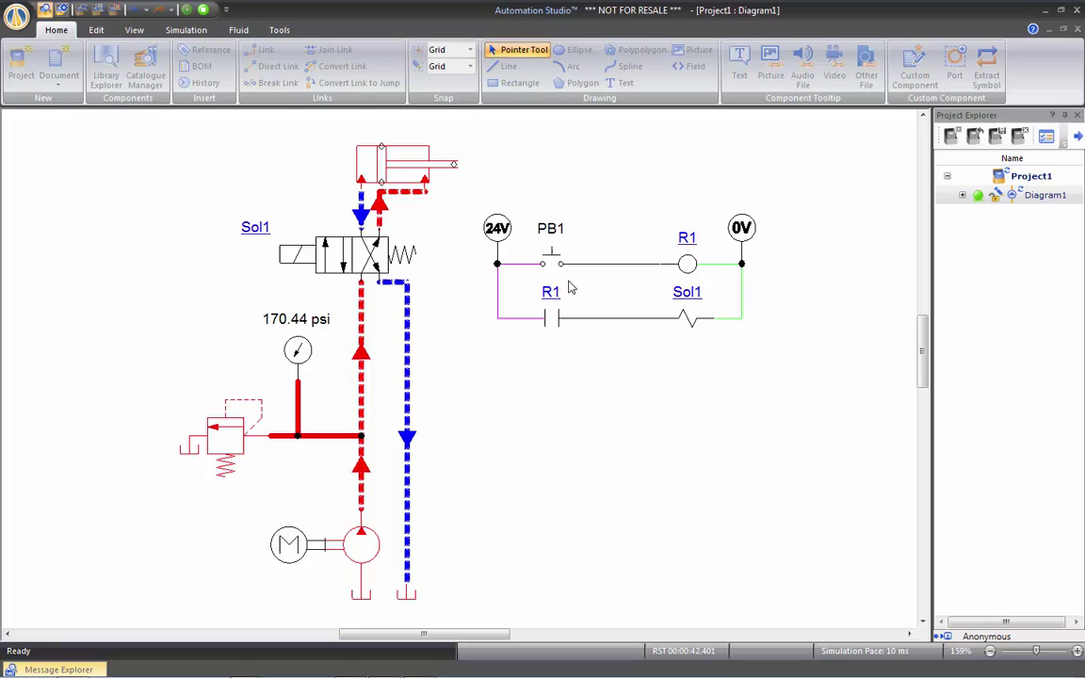
left_click(555, 262)
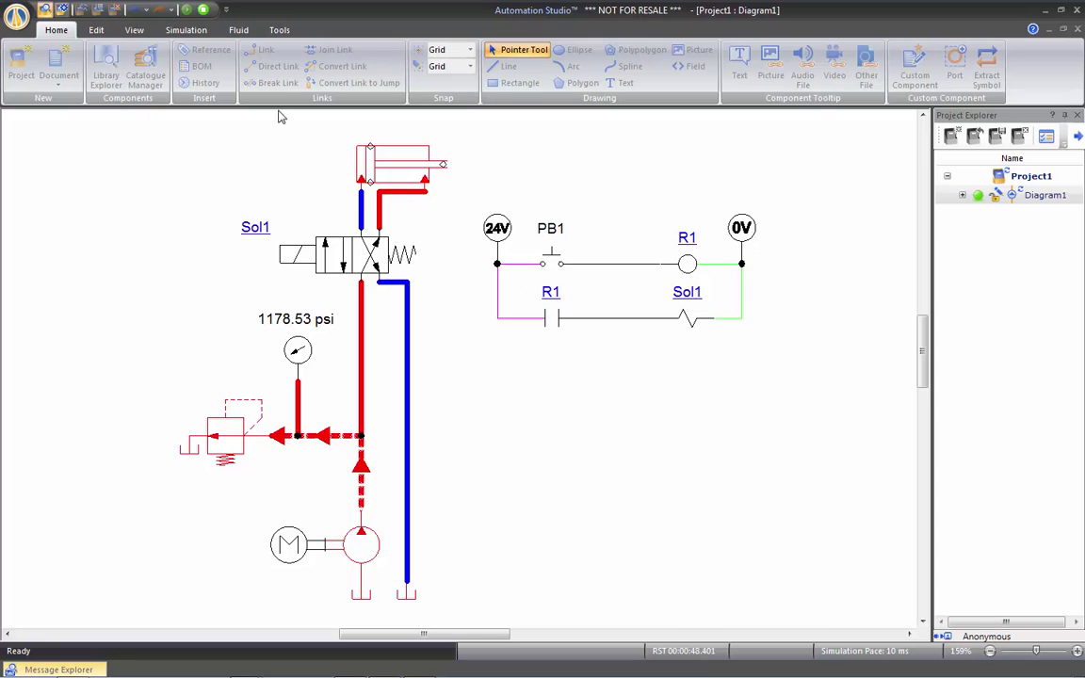
left_click(203, 10)
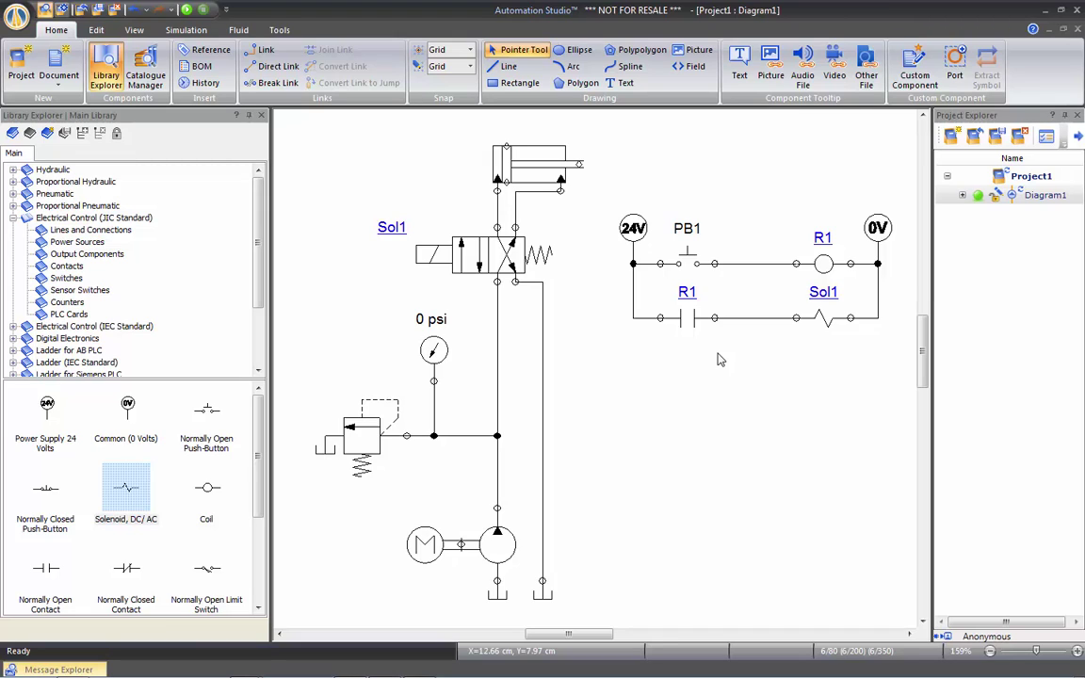
Wire the R1 contact to PB1's right terminal, then simulate and press PB1 to test the latch
left_click_drag(714, 317, 714, 264)
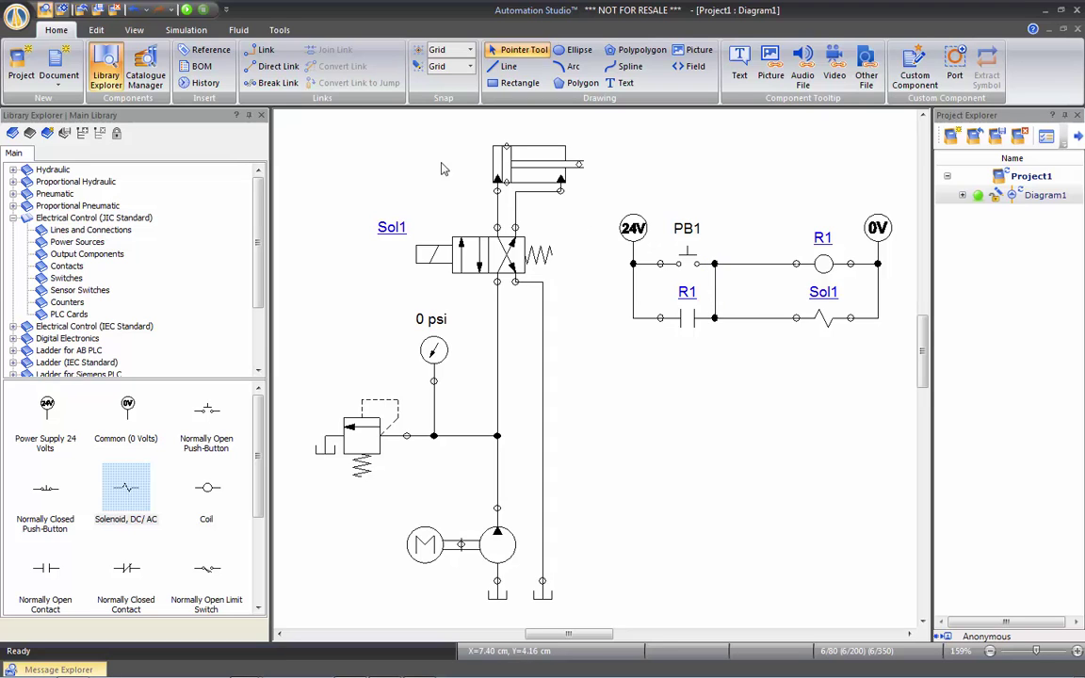
left_click(189, 14)
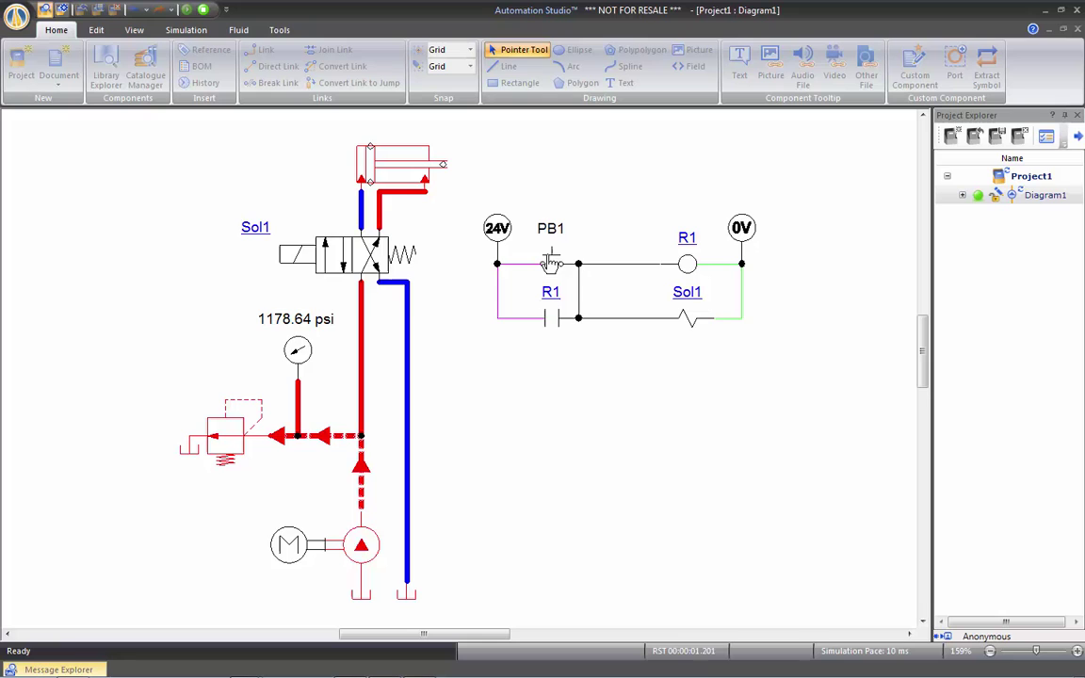
left_click(551, 262)
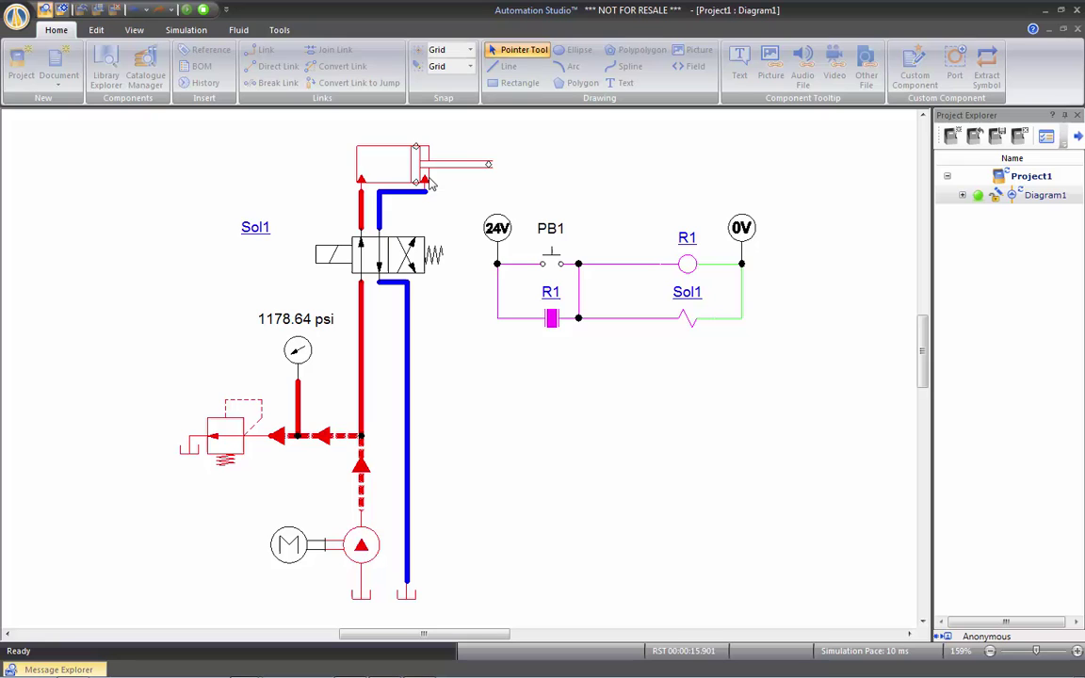
Stop the simulation and place a hydraulic proximity sensor aliased a1 beside the cylinder's rod end
left_click(203, 10)
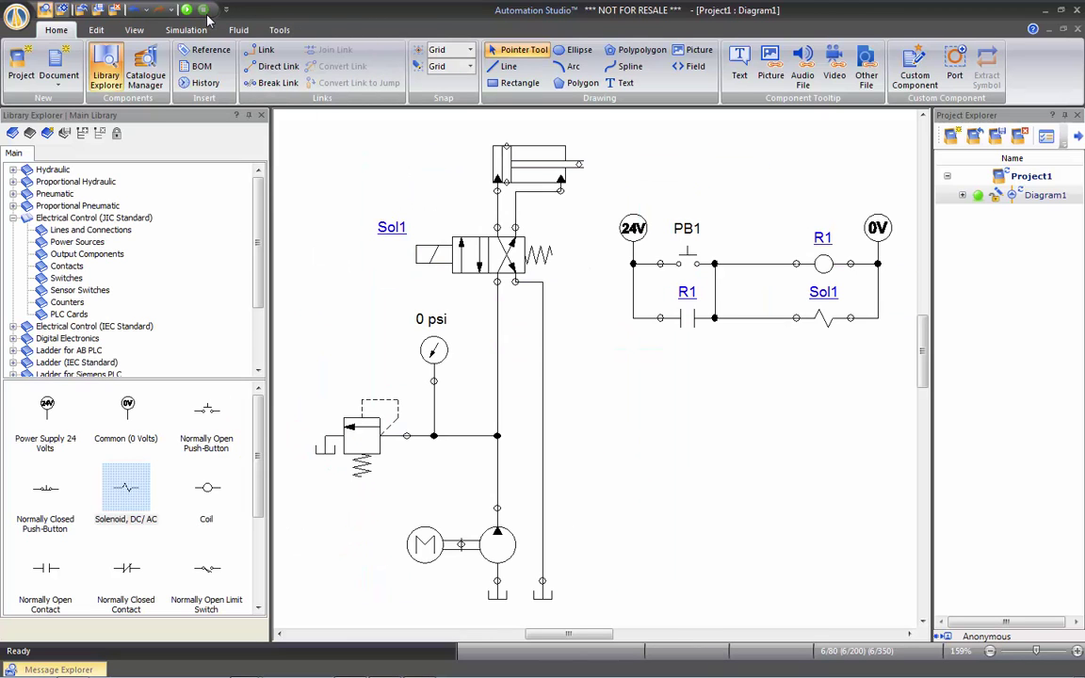
left_click(66, 170)
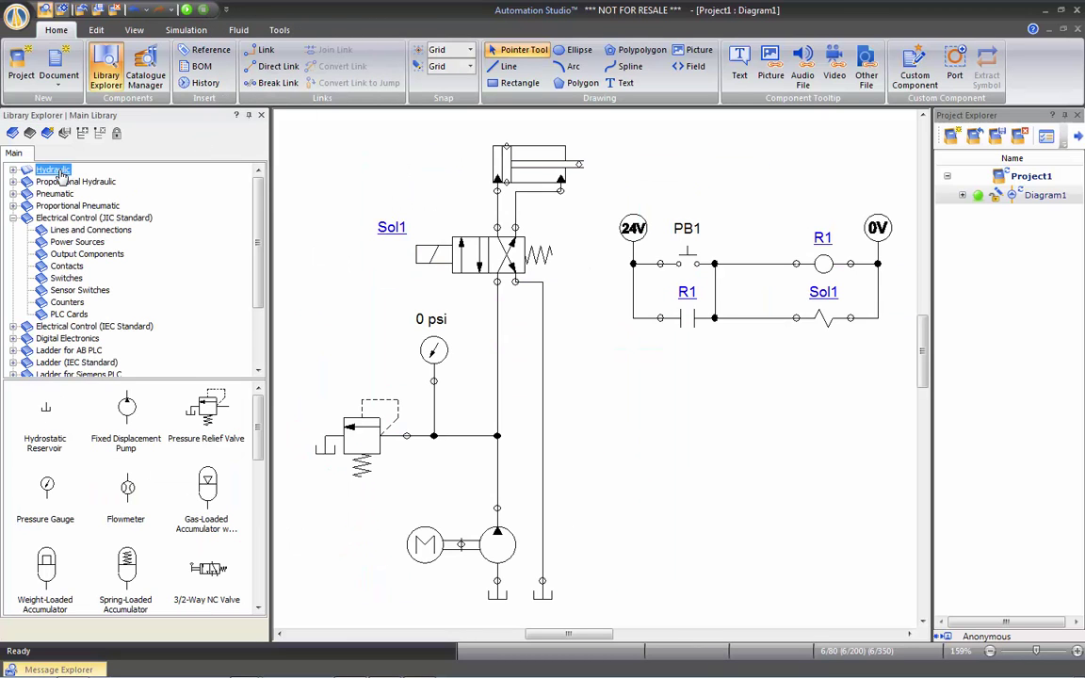
left_click_drag(254, 414, 623, 152)
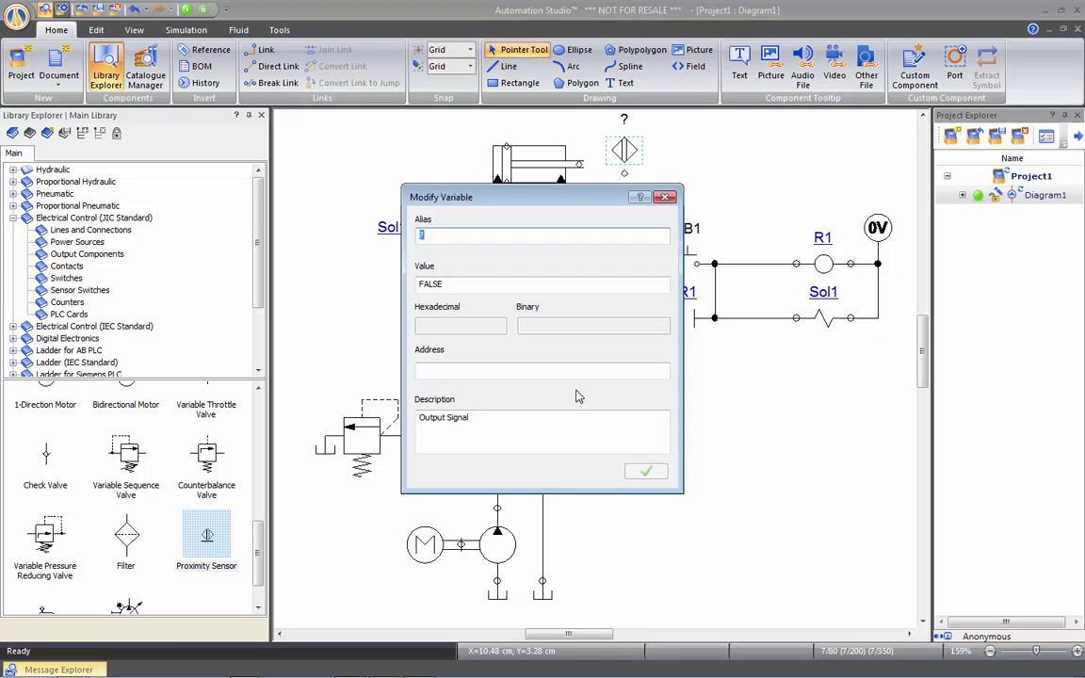
type("a1")
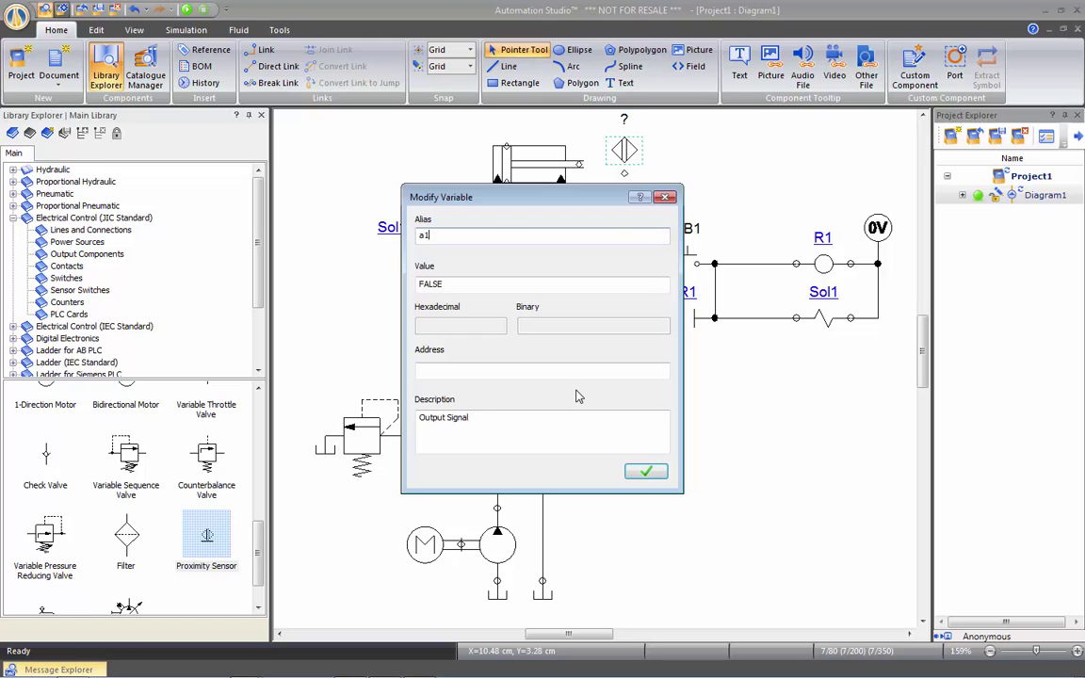
key("Return")
left_click(578, 397)
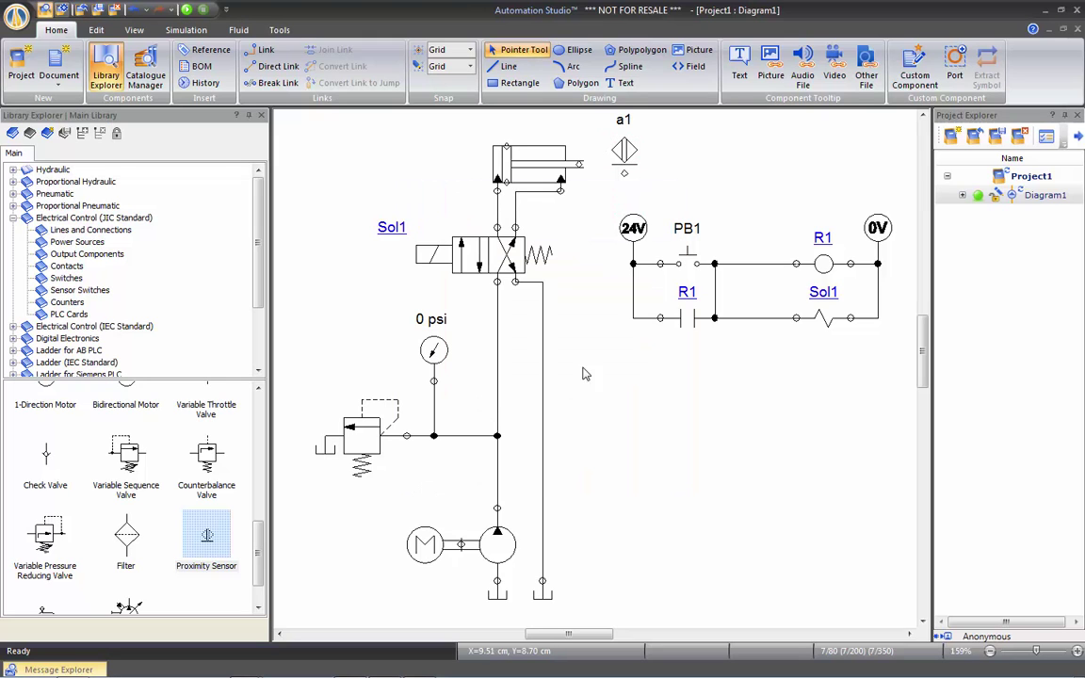
scroll(578, 376, "up", 3)
Zoom in and drag proximity sensor a1 directly above the cylinder
scroll(571, 334, "up", 5)
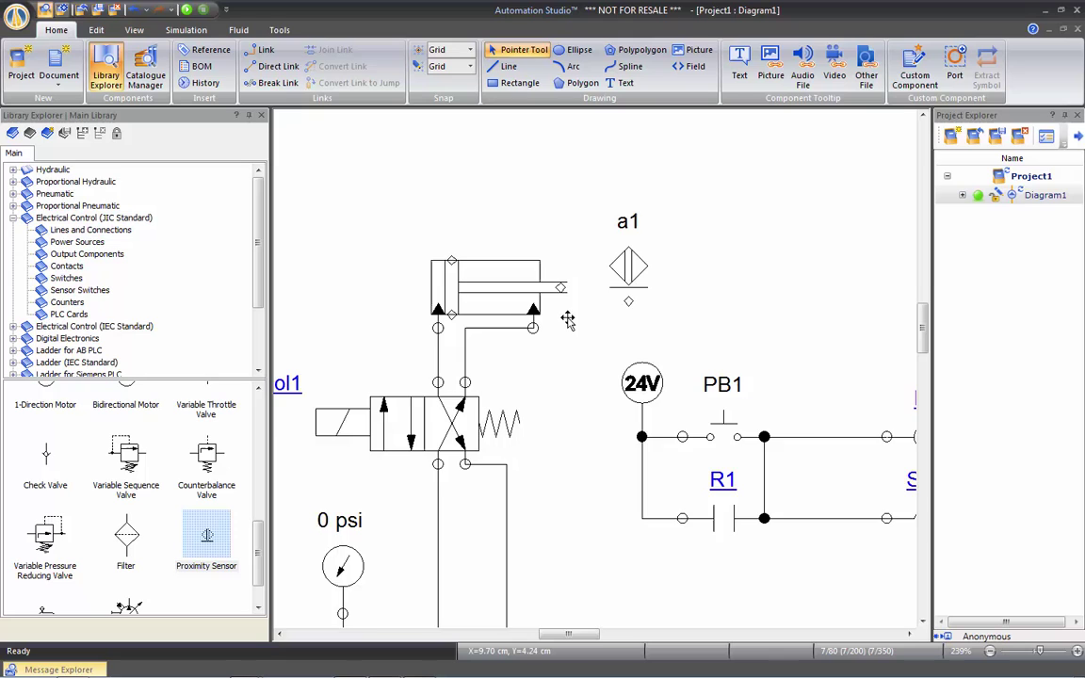
left_click_drag(689, 335, 527, 236)
left_click(661, 309)
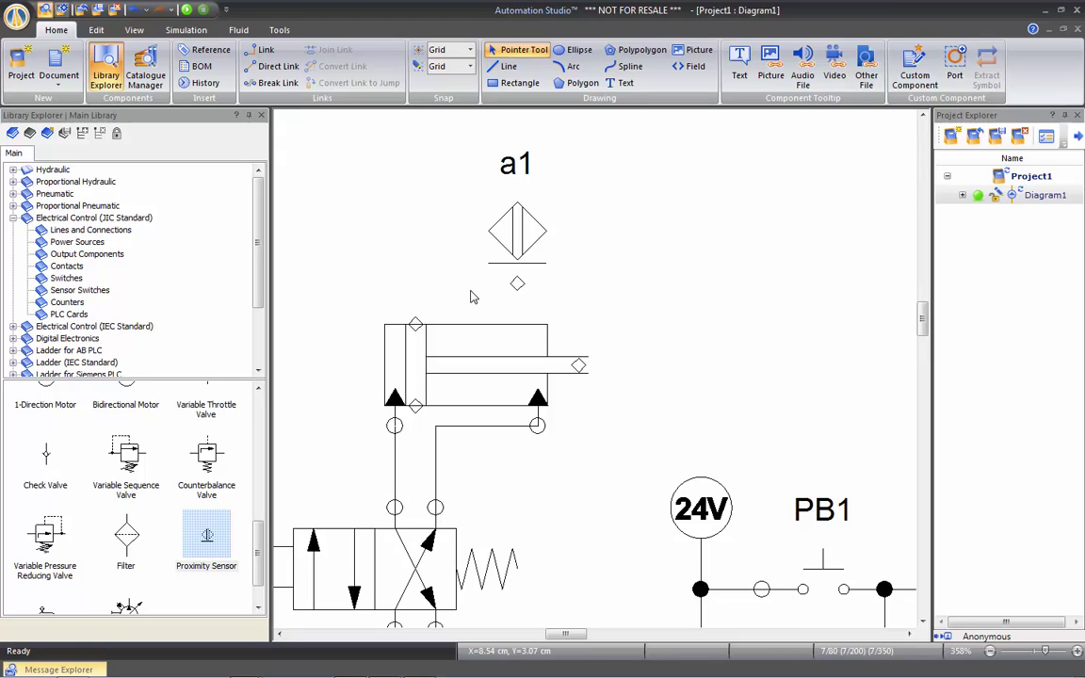
Set the double-acting cylinder's Extension value to 100 on its Data page
double_click(466, 339)
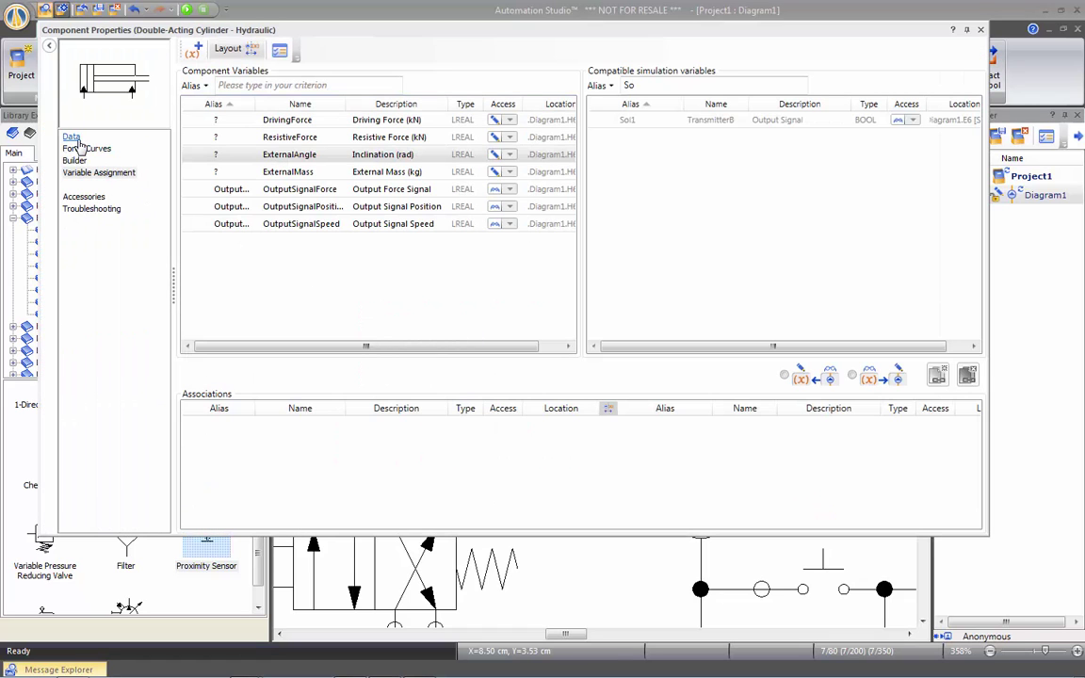
left_click(74, 138)
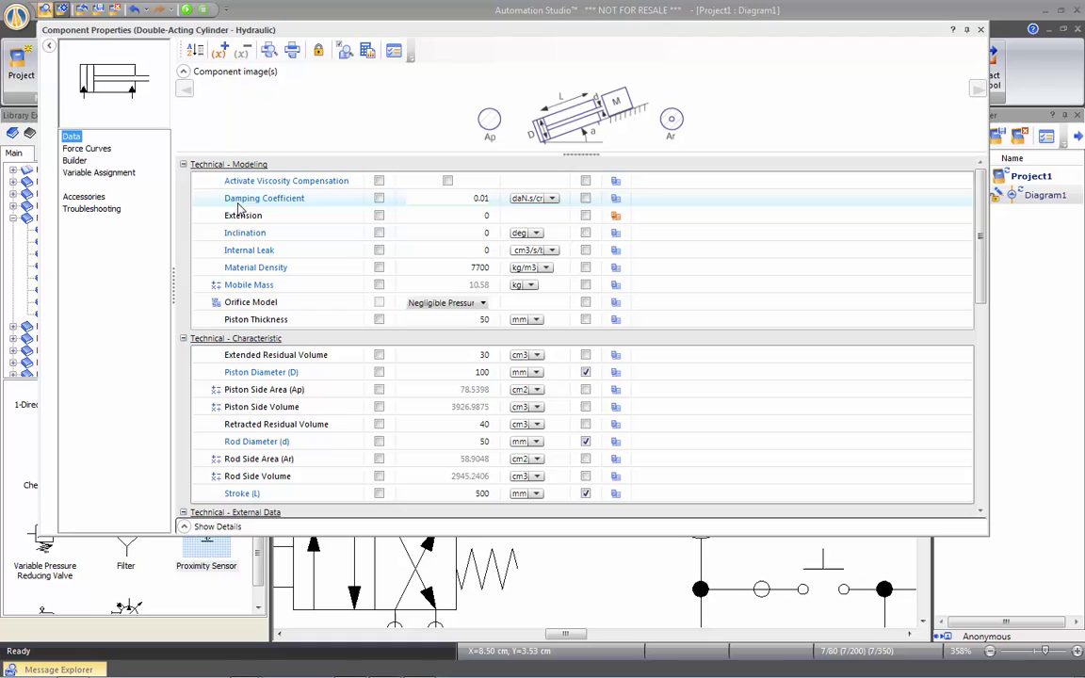
left_click(409, 216)
key("Return")
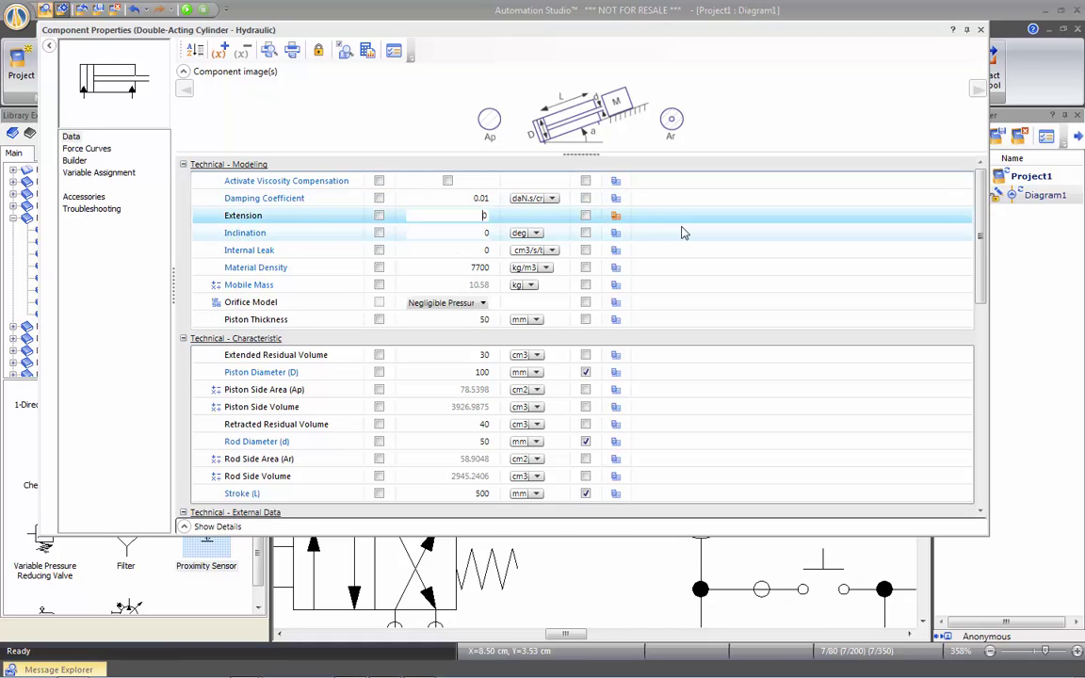
type("100")
key("Return")
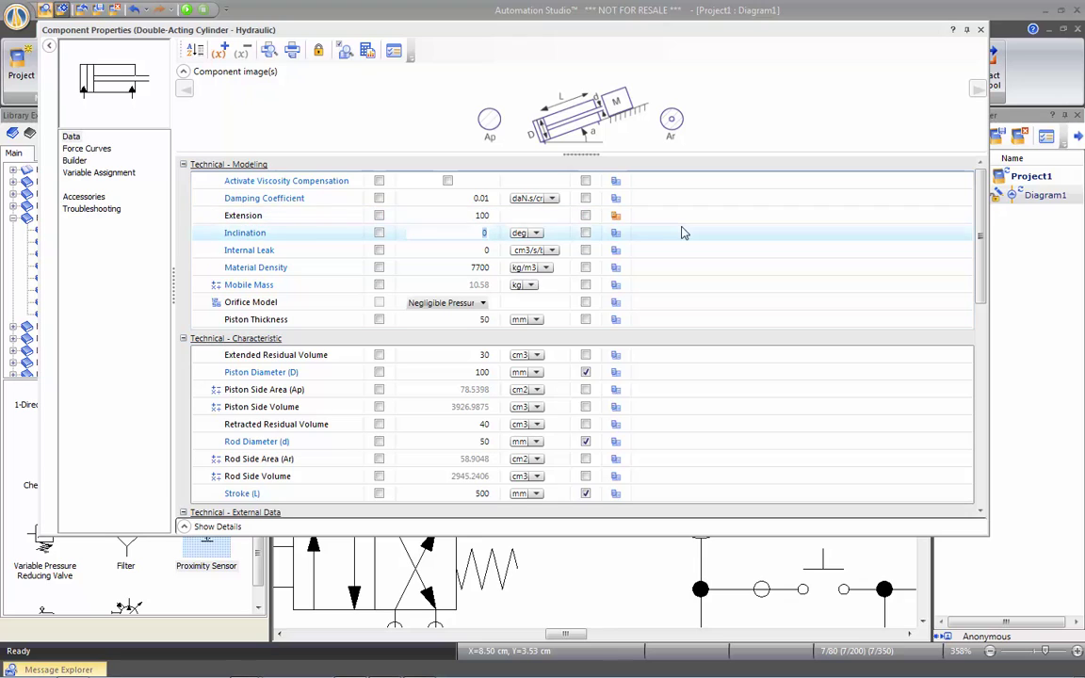
Close the cylinder properties and move sensor a1 down just above the cylinder's top edge
left_click(980, 29)
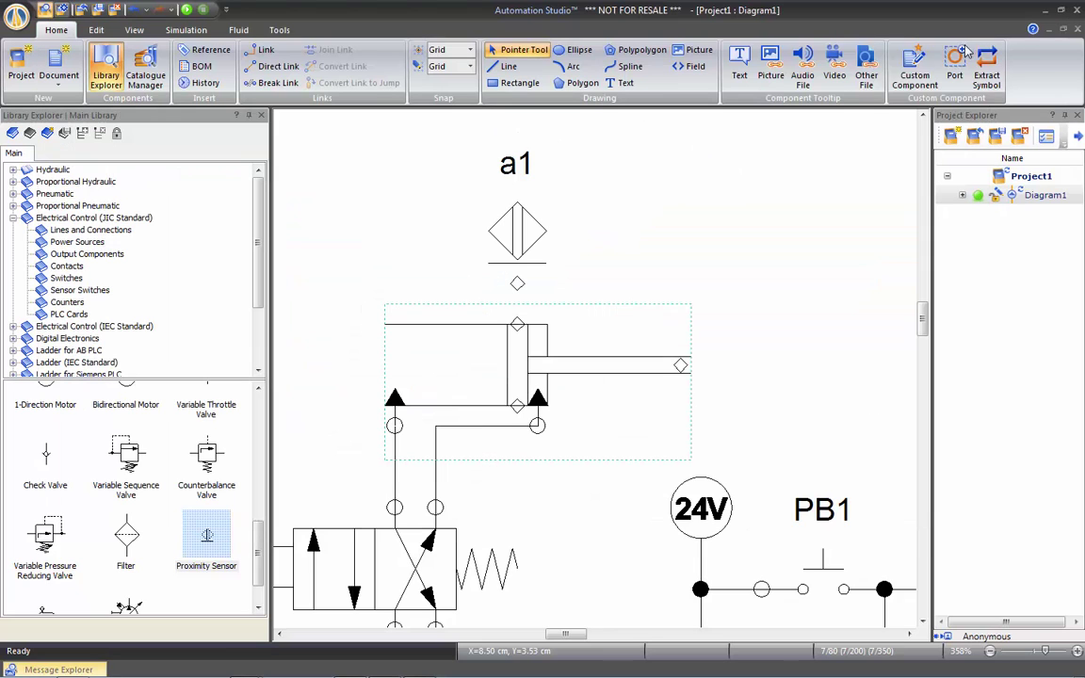
left_click(682, 275)
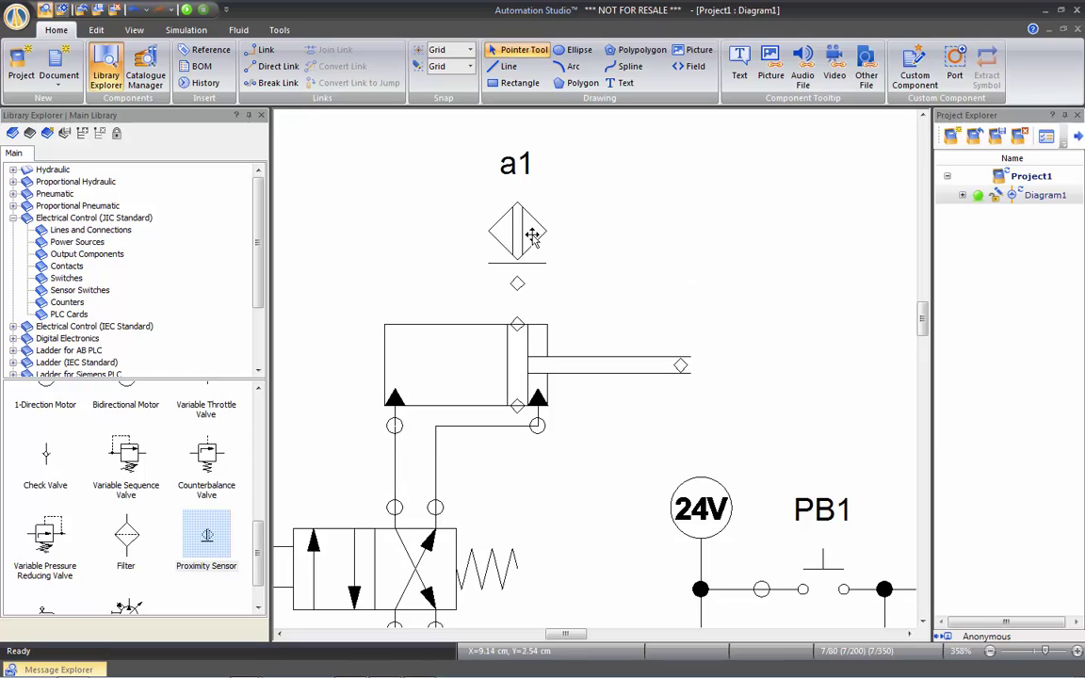
left_click_drag(536, 233, 534, 275)
left_click(603, 281)
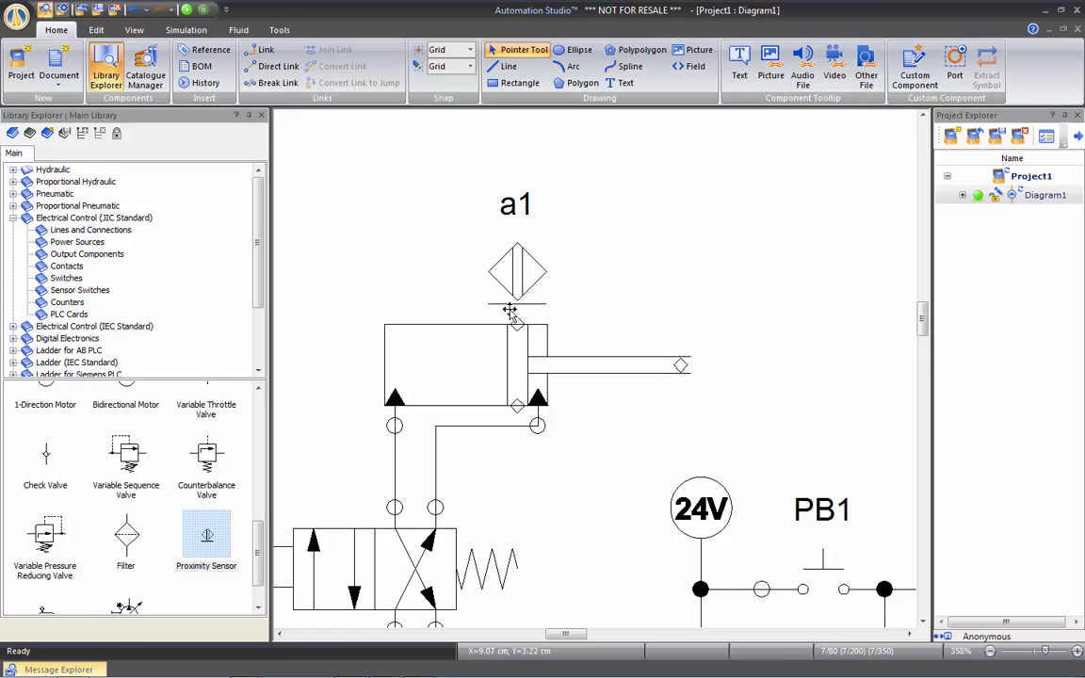
Reset the cylinder's Extension to 0, then use Zoom All Components to show the circuit
double_click(468, 341)
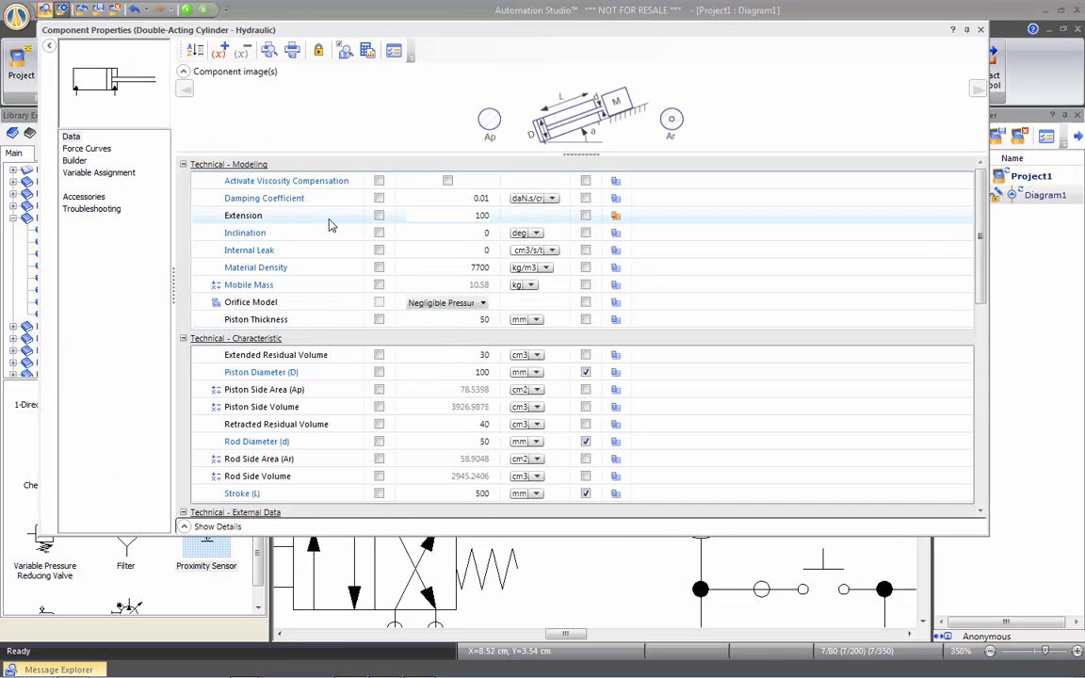
left_click(469, 216)
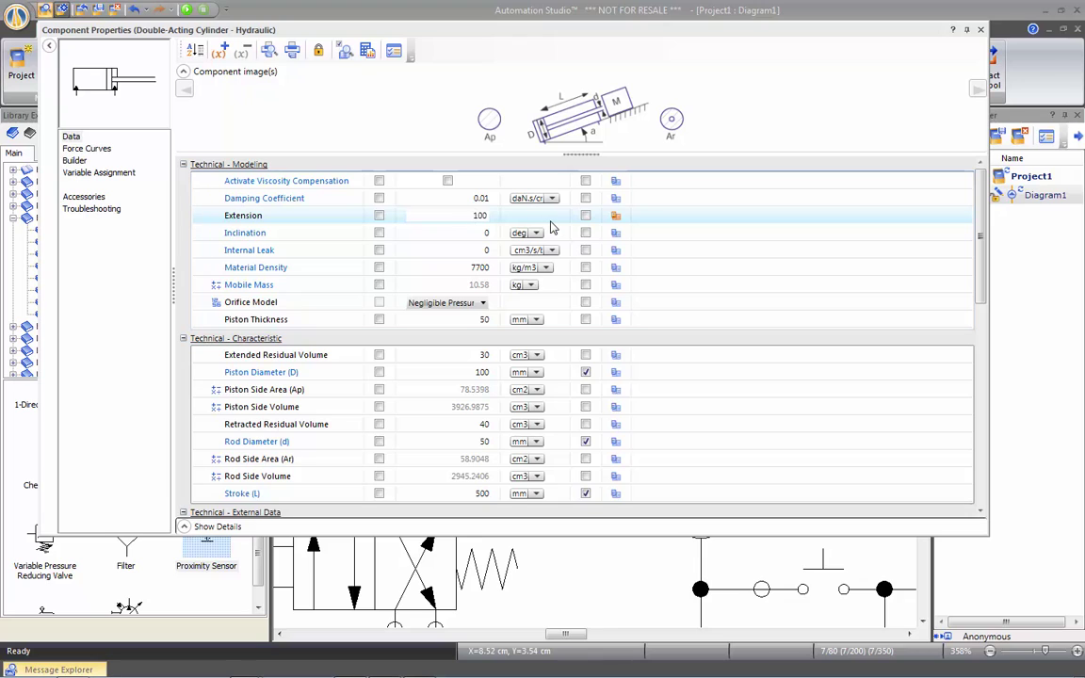
type("0")
key("Return")
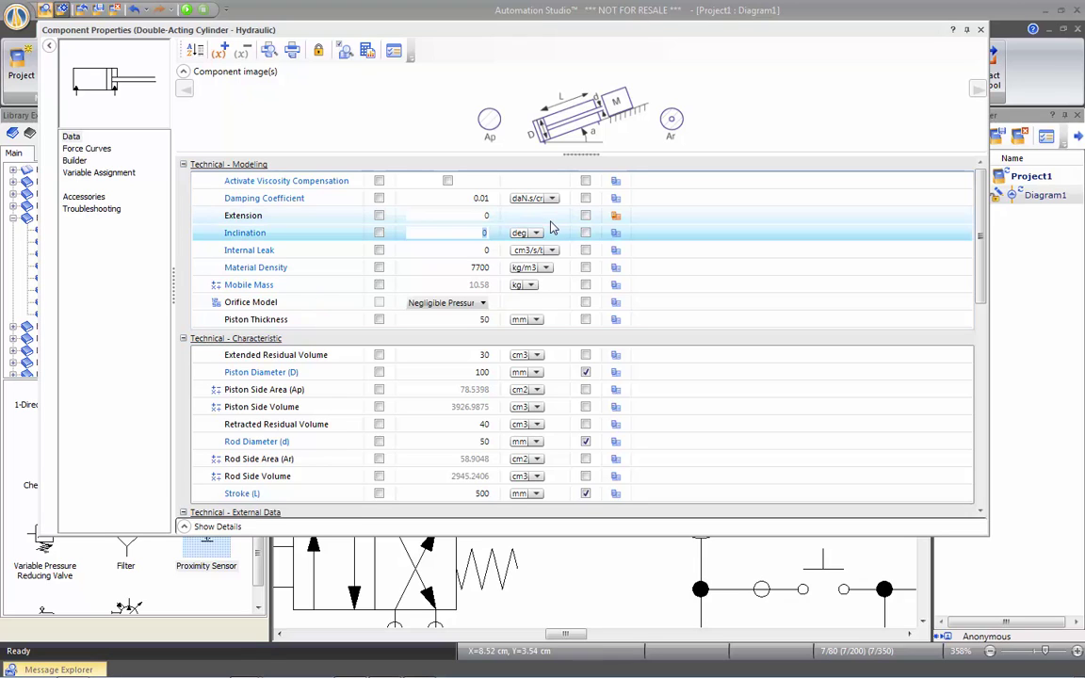
left_click(981, 30)
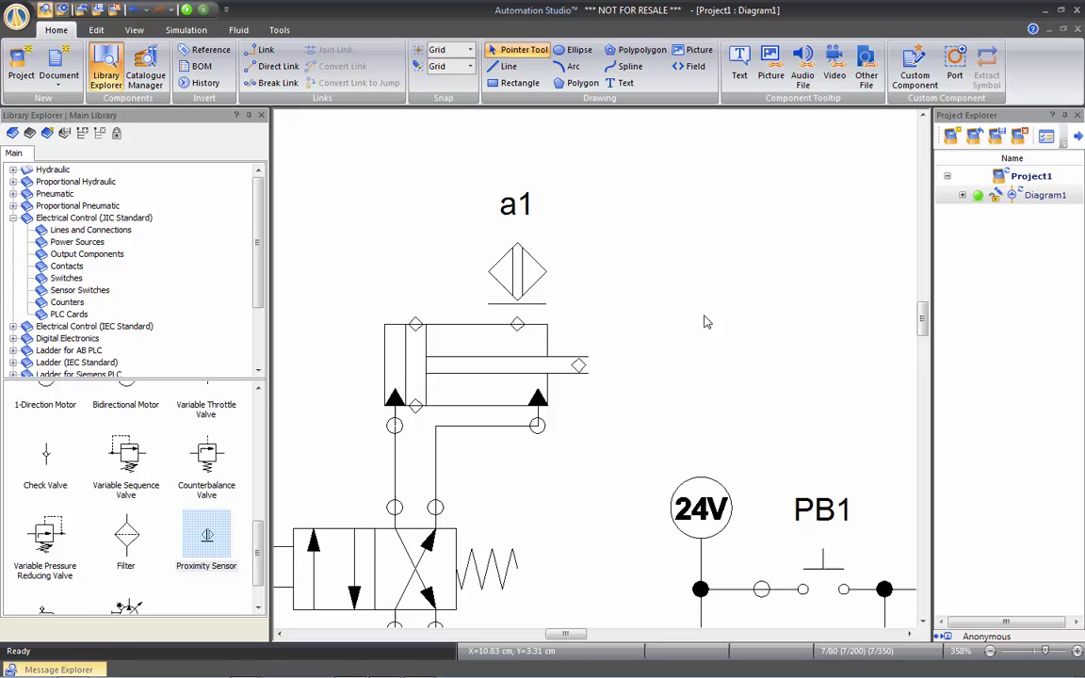
right_click(707, 322)
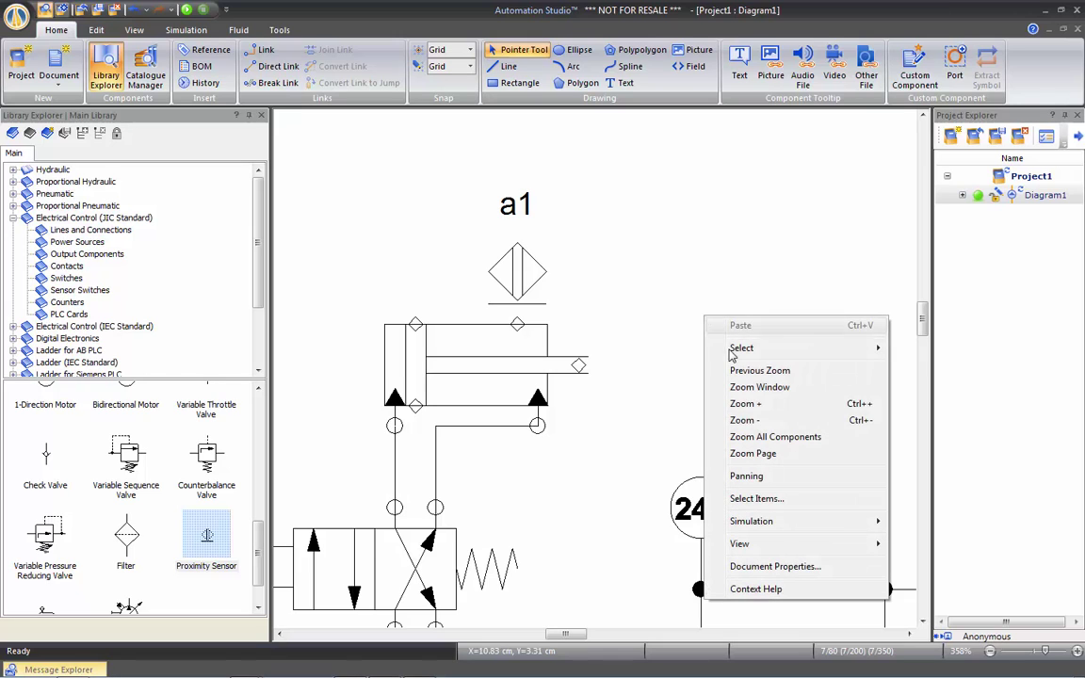
left_click(739, 435)
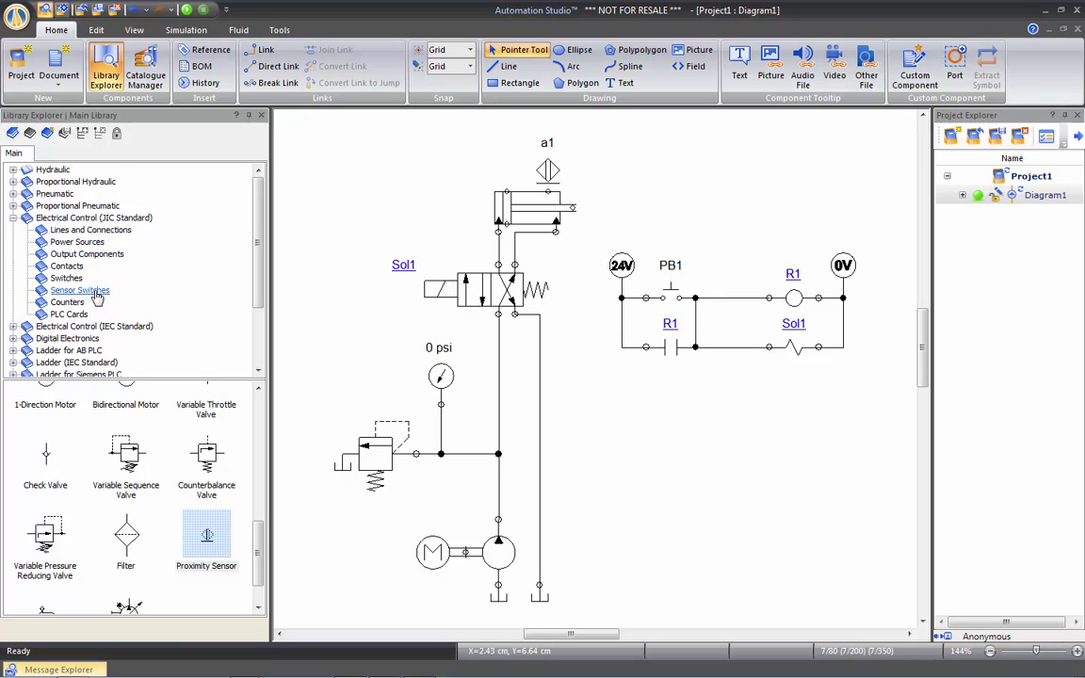
Place a Normally Closed Proximity Switch beside PB1 and assign its input signal to sensor a1
left_click(95, 293)
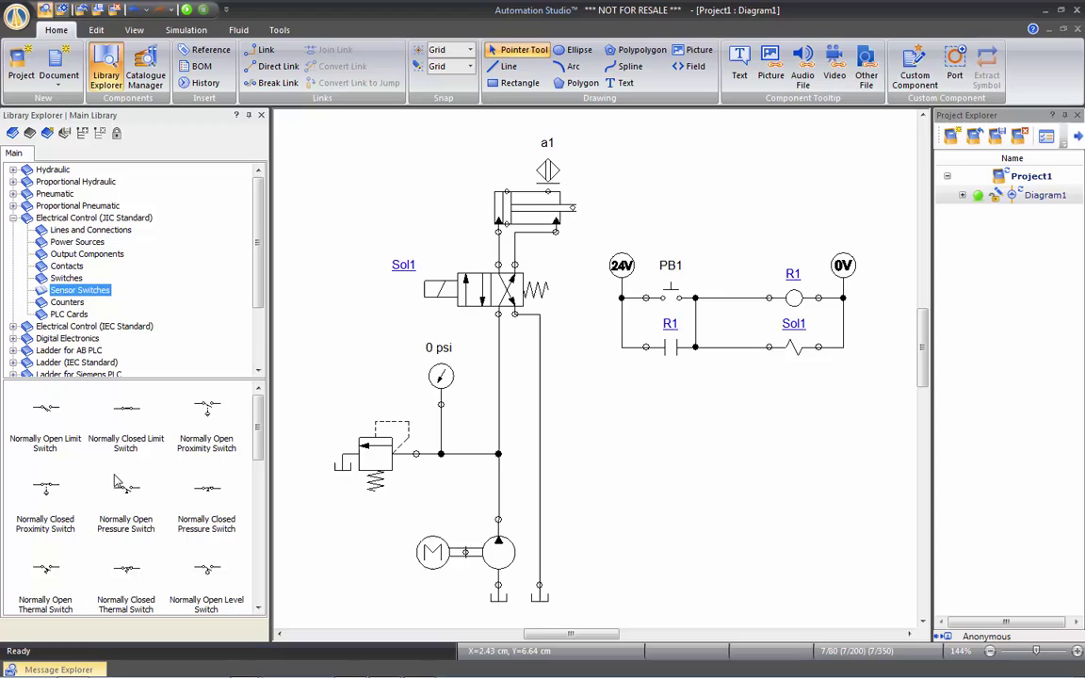
left_click_drag(52, 435, 761, 278)
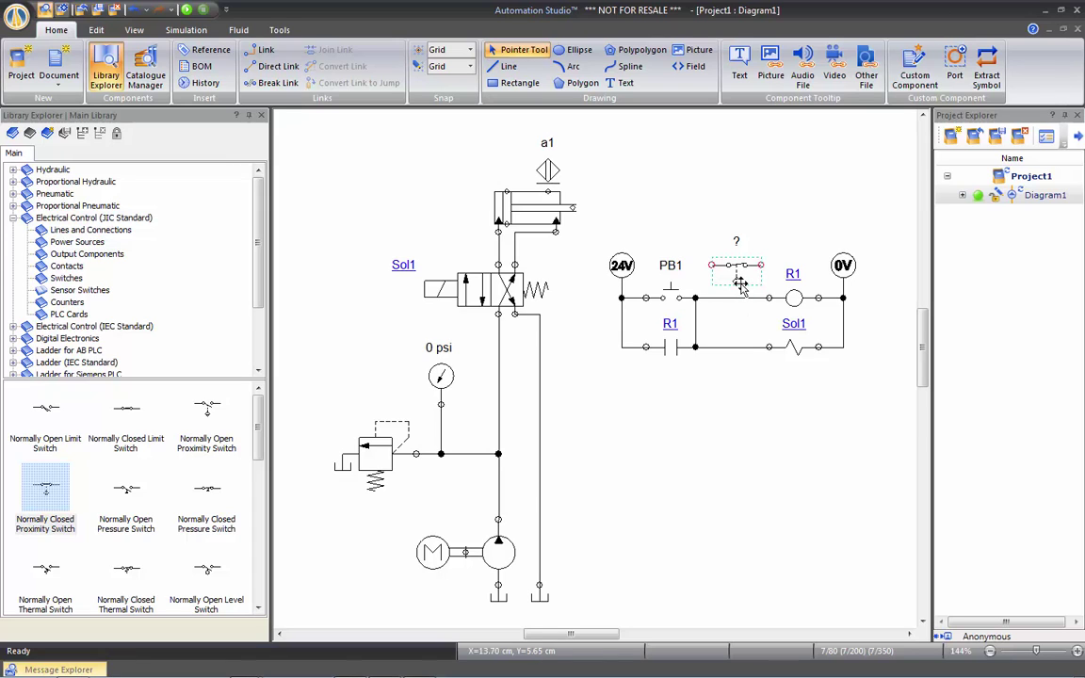
double_click(741, 287)
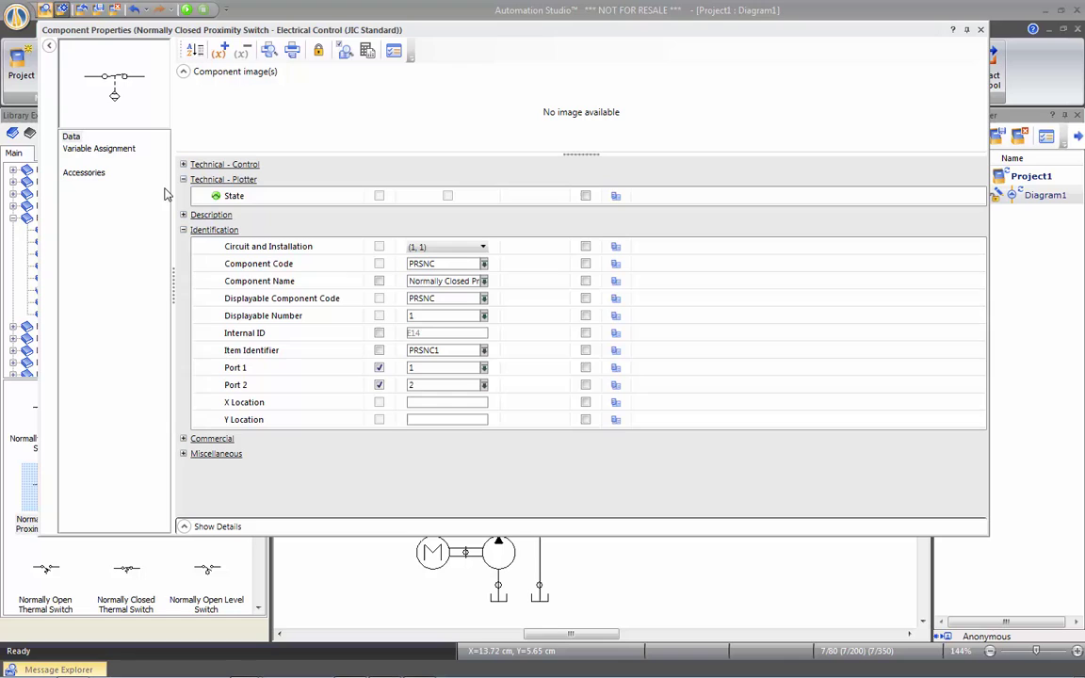
left_click(93, 149)
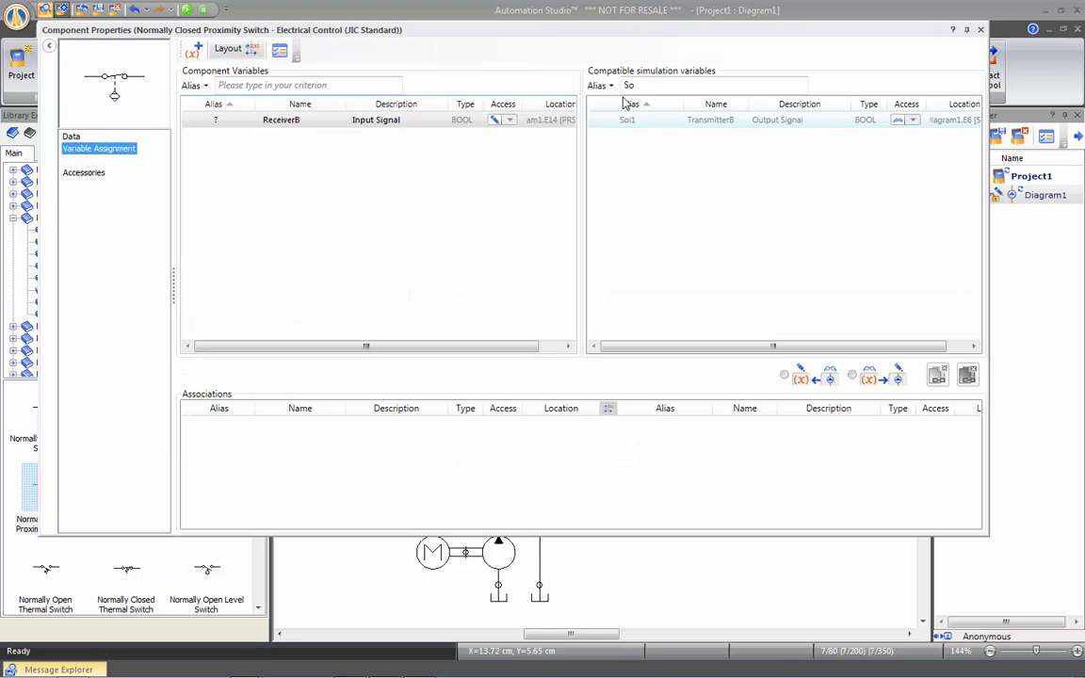
left_click(629, 85)
type("a")
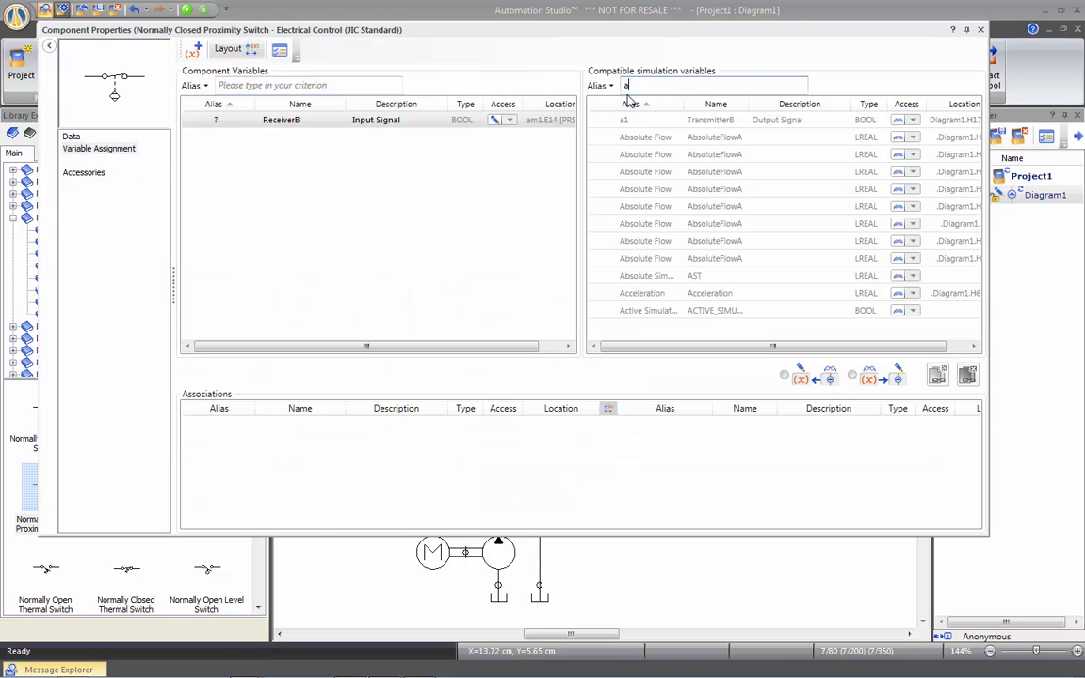
double_click(648, 123)
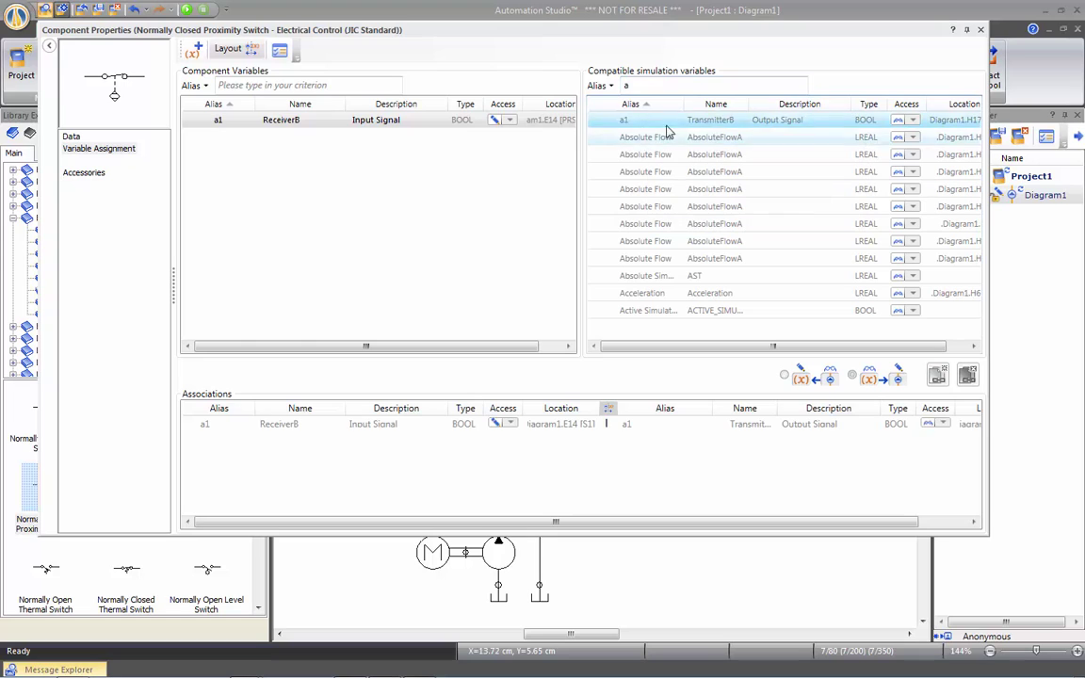
key("Escape")
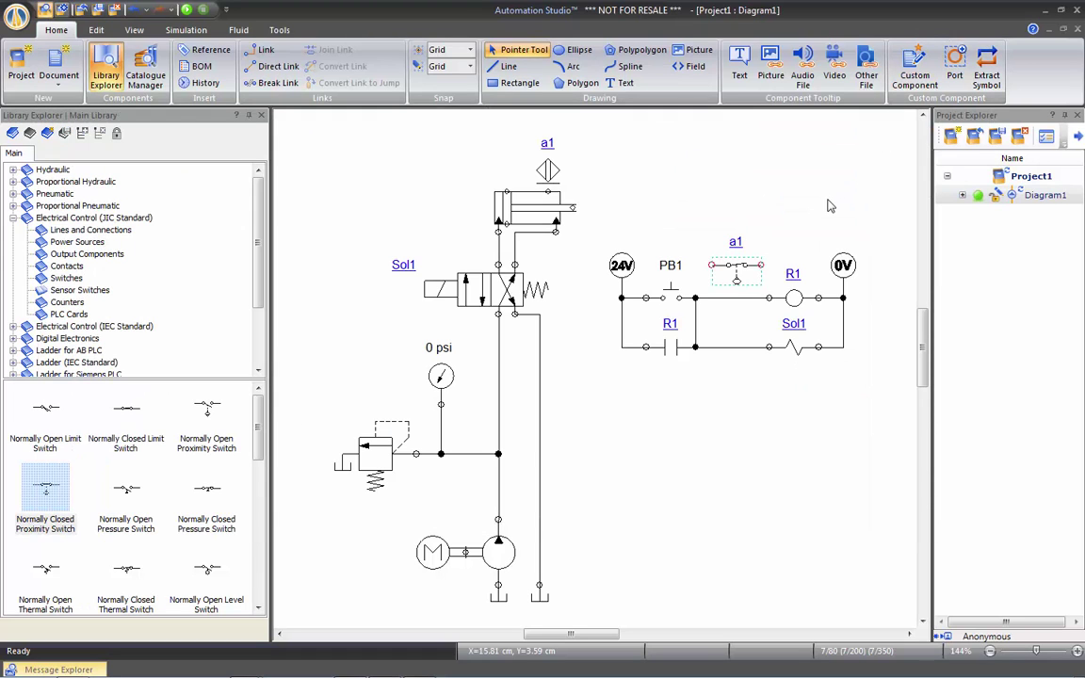
Drag the a1 switch onto the first rung wire, in series between PB1 and coil R1
left_click(829, 205)
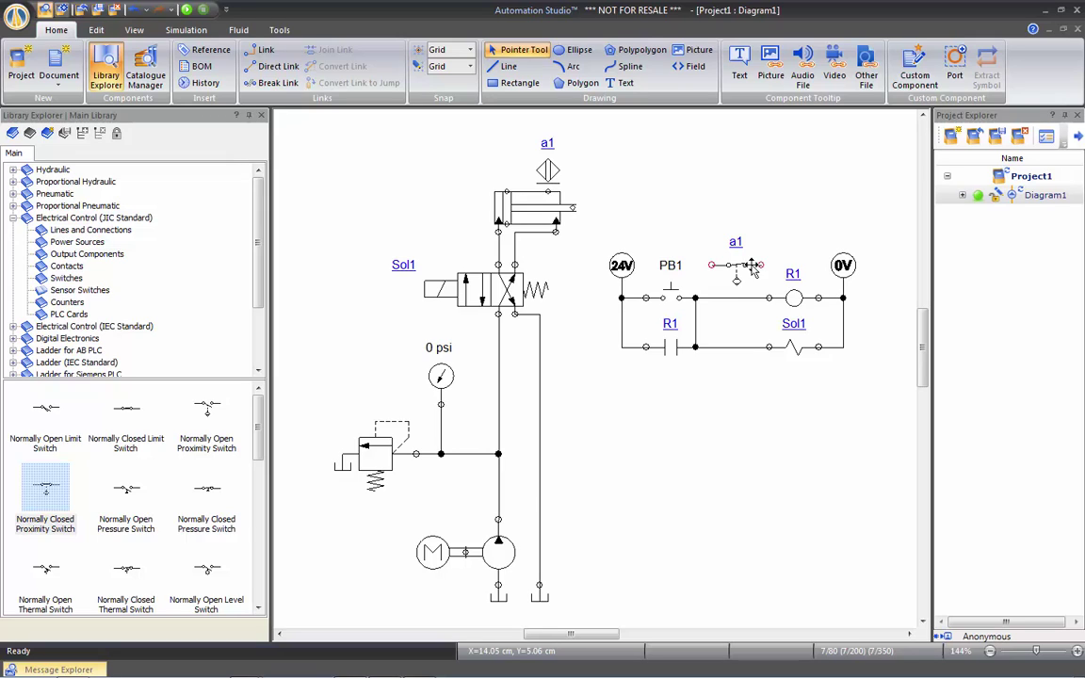
left_click_drag(736, 269, 736, 300)
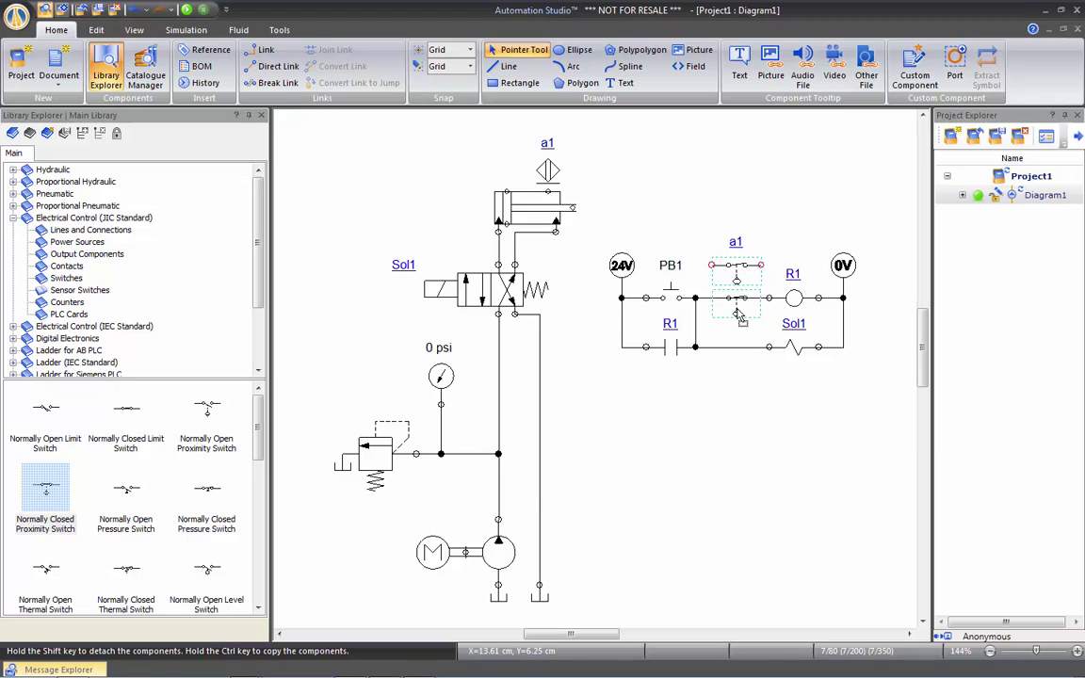
left_click(756, 233)
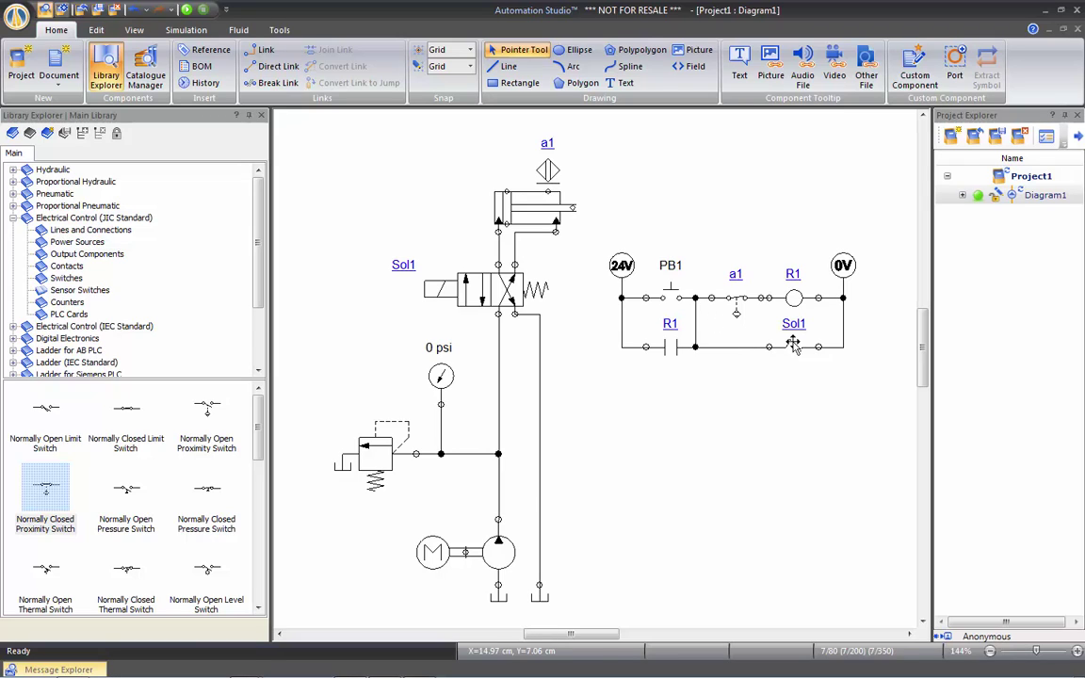
Move Sol1 and an R1 contact below the latch rung and delete the leftover 0V link
left_click_drag(794, 346, 800, 400)
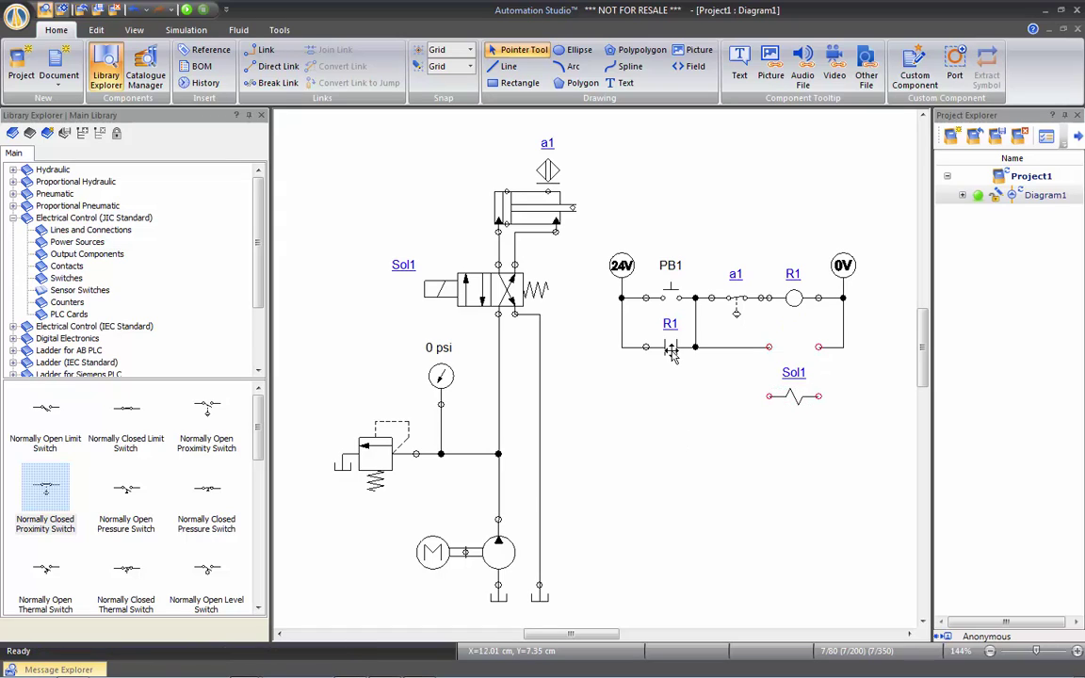
left_click_drag(669, 346, 670, 405)
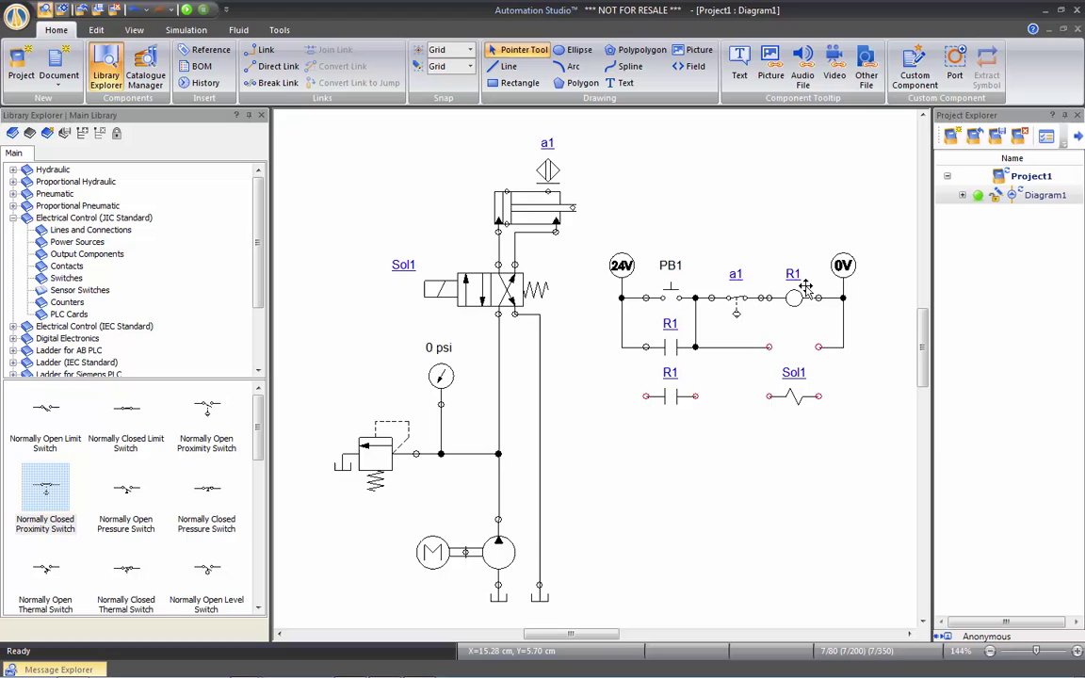
left_click(736, 347)
key("Delete")
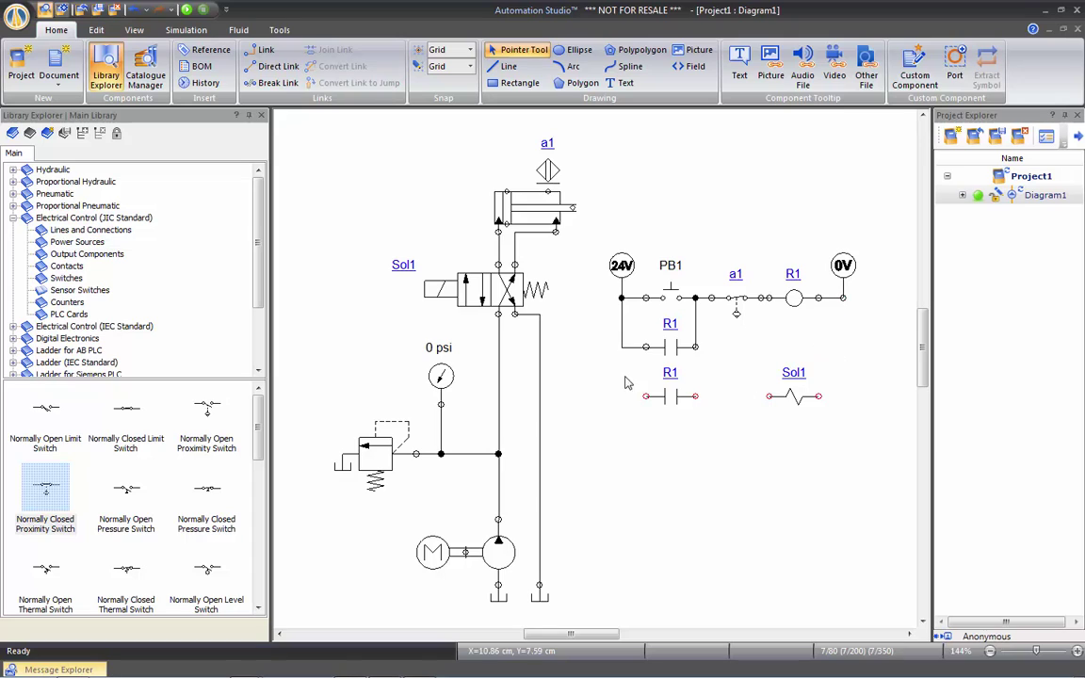
Wire the new rung from 24V through the R1 contact and Sol1 to 0V
left_click_drag(645, 395, 620, 348)
left_click_drag(770, 396, 694, 396)
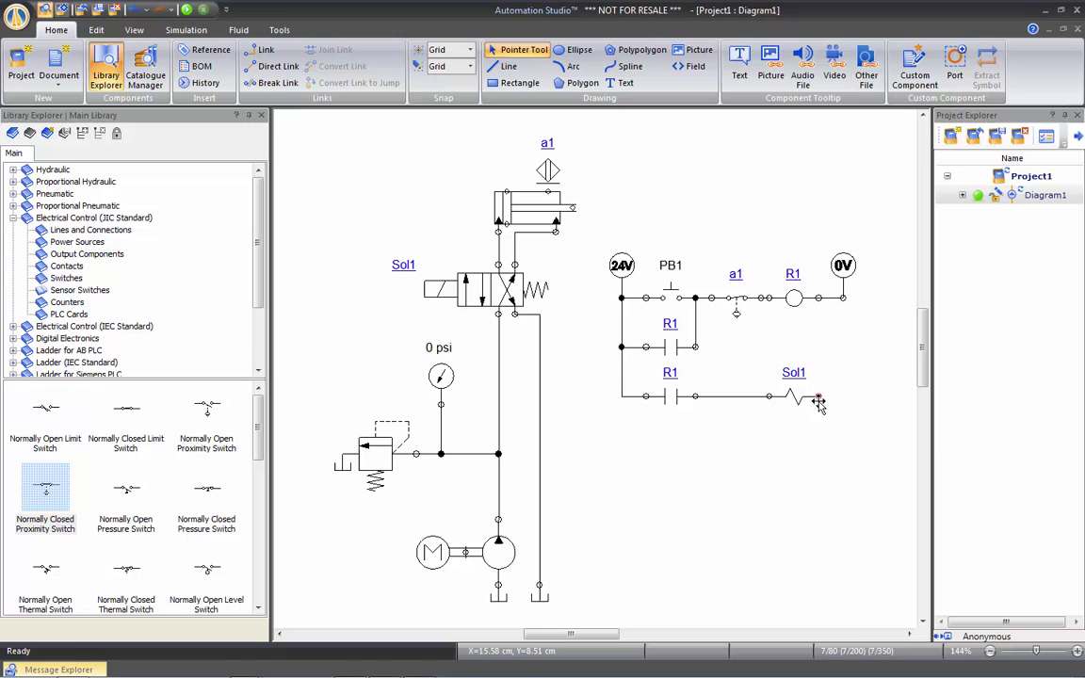
left_click_drag(818, 397, 843, 299)
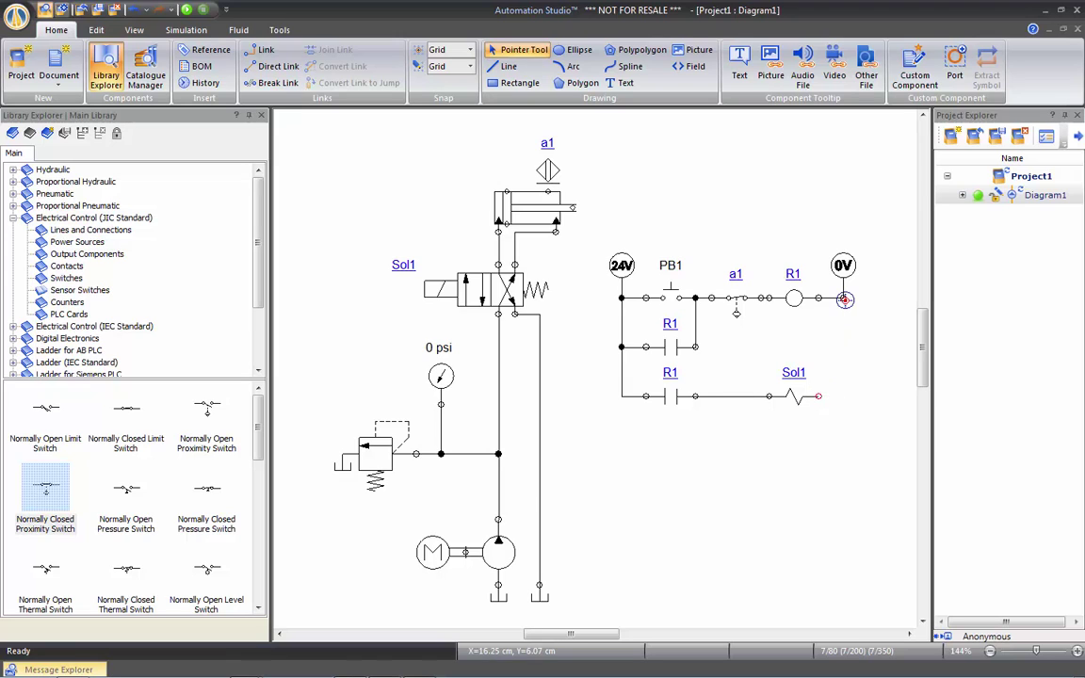
Run Normal Simulation and press PB1 to extend the cylinder until a1 triggers retraction
left_click(187, 10)
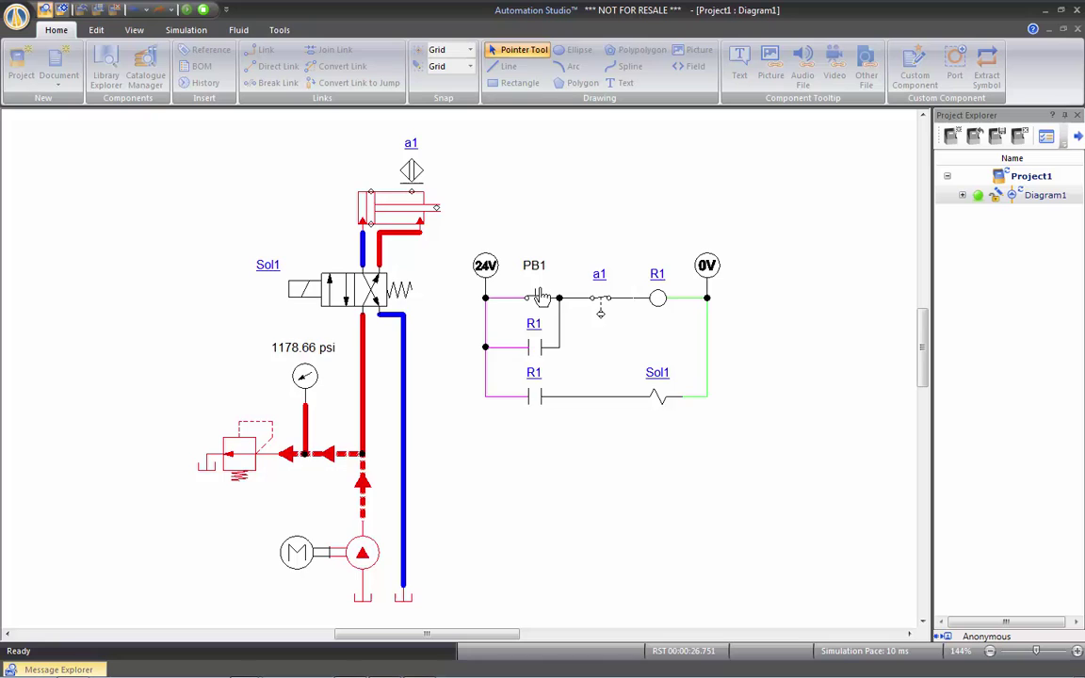
left_click(541, 297)
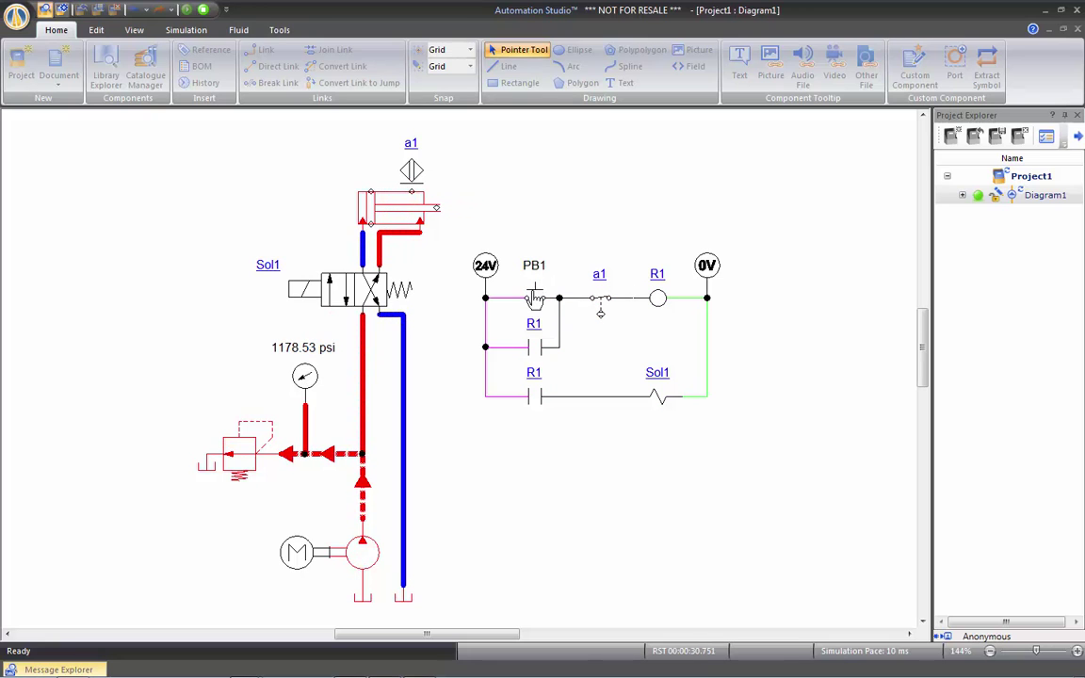
left_click(535, 299)
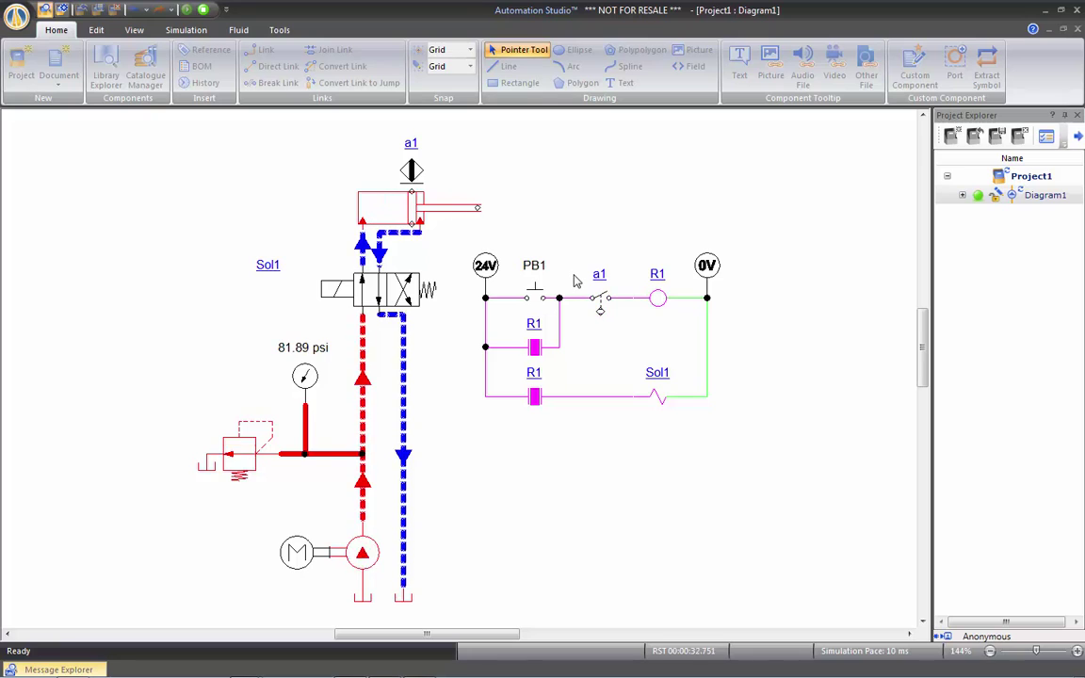